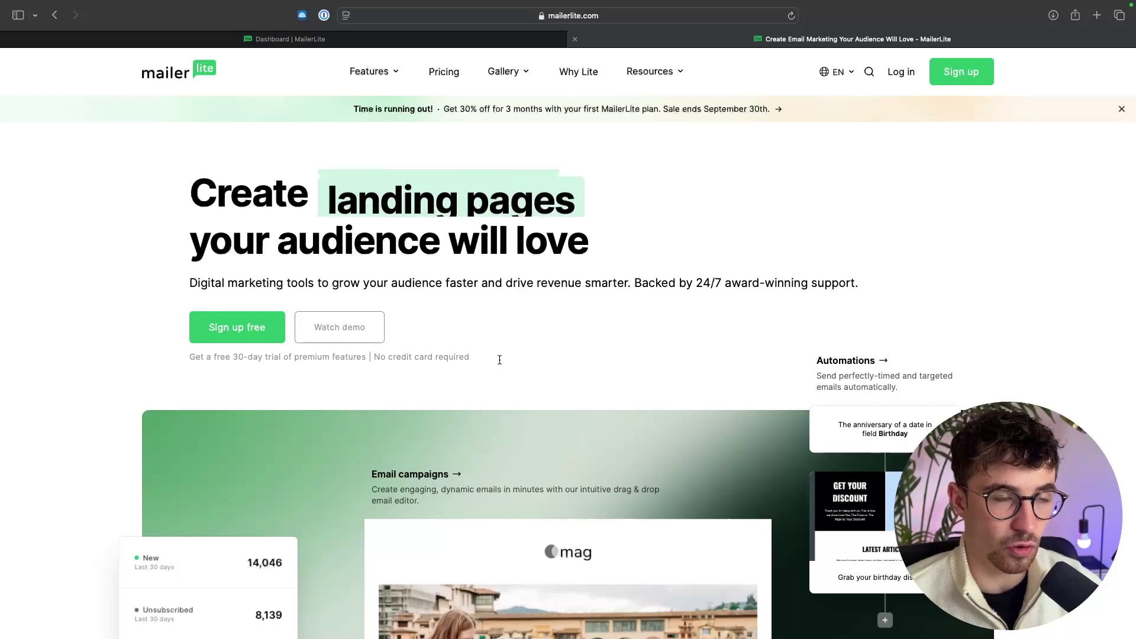
Step: Close the public marketing site's browser tab and start a new embedded form from the Forms section
left_click(574, 39)
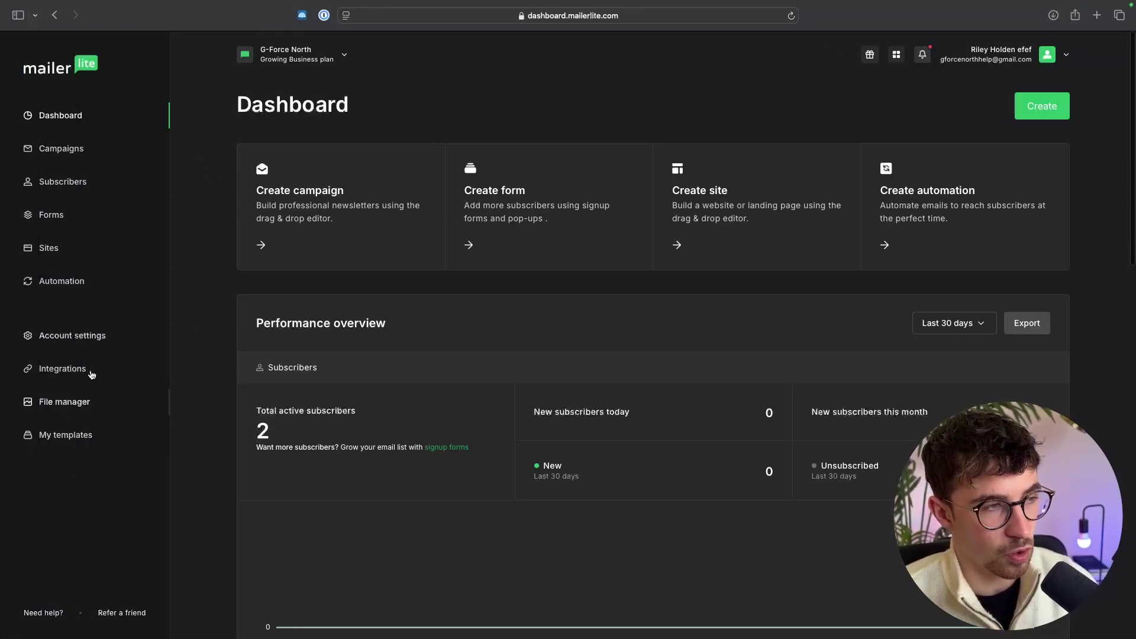
left_click(38, 223)
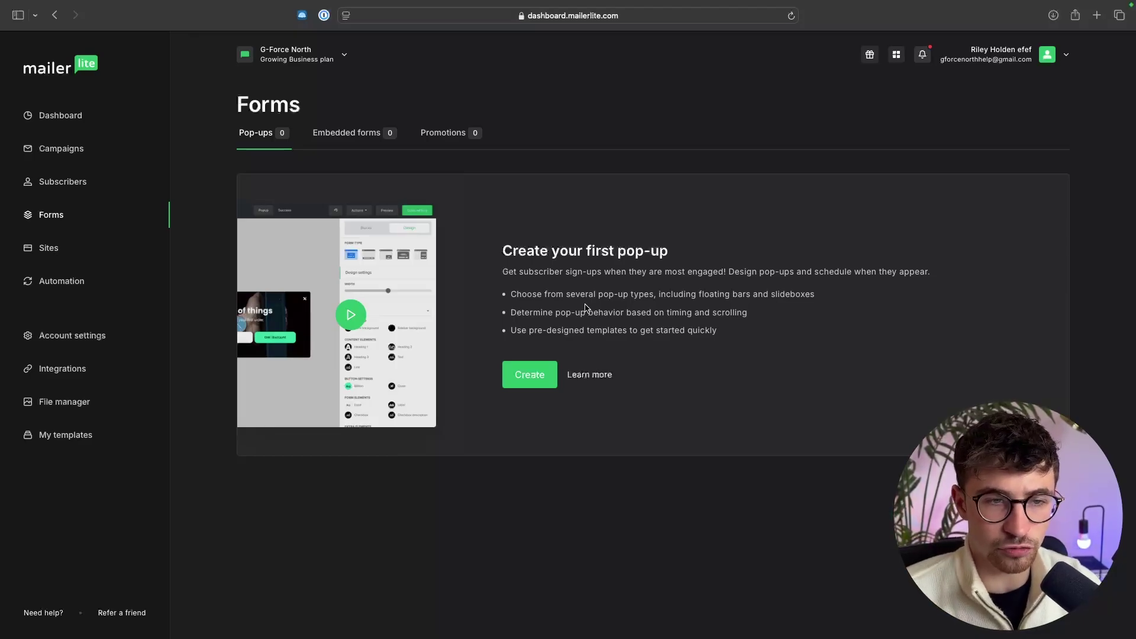
left_click(538, 369)
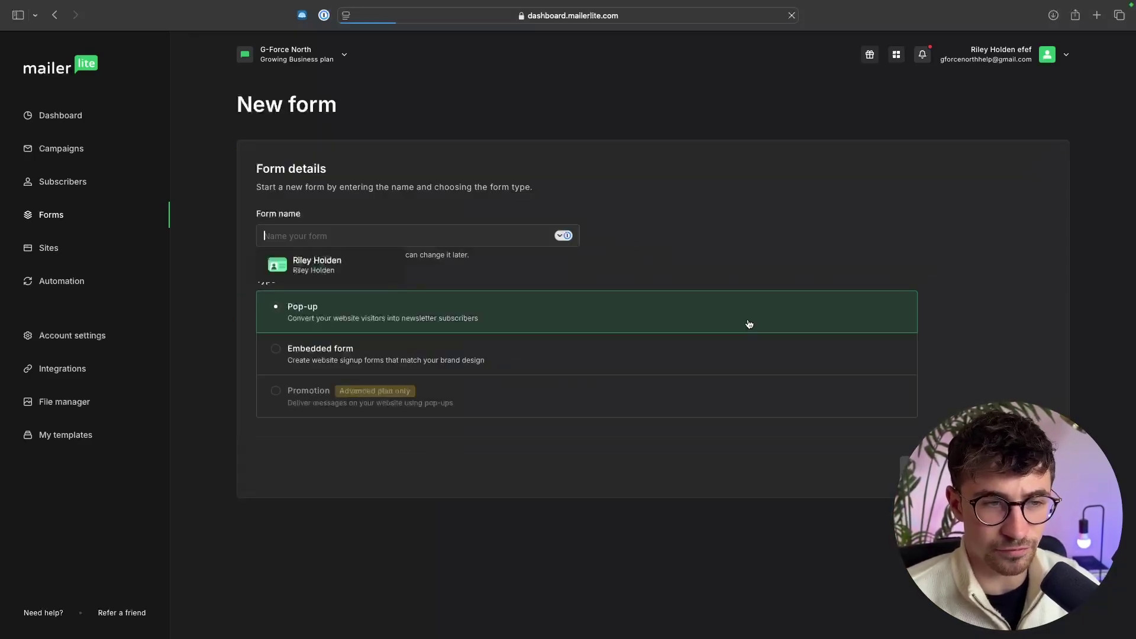
key("super+bracketleft")
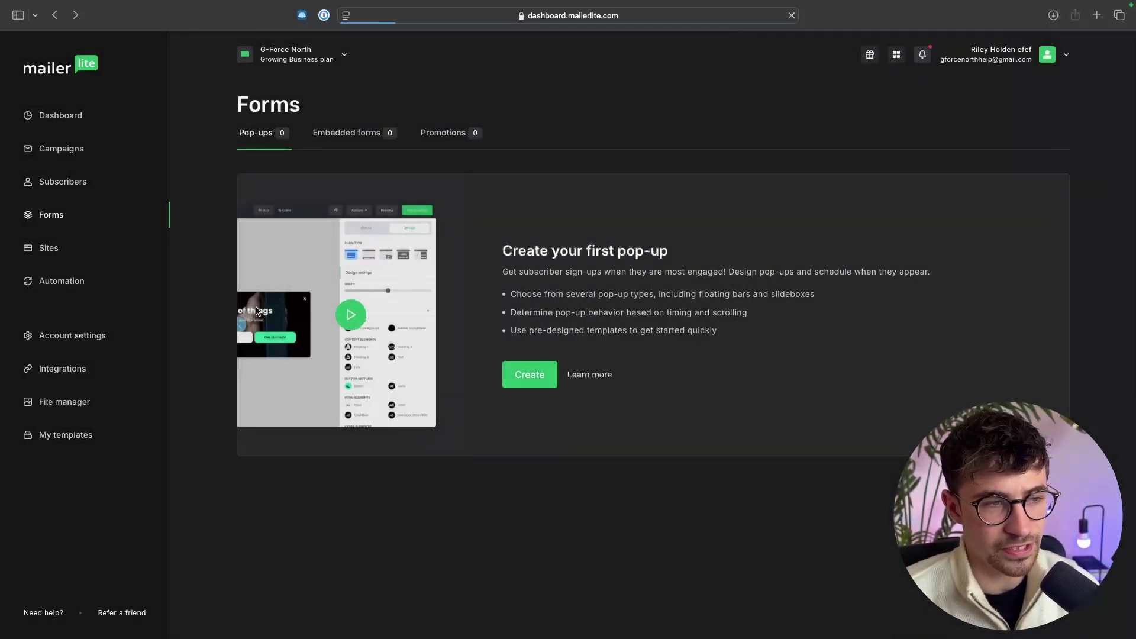
left_click(367, 137)
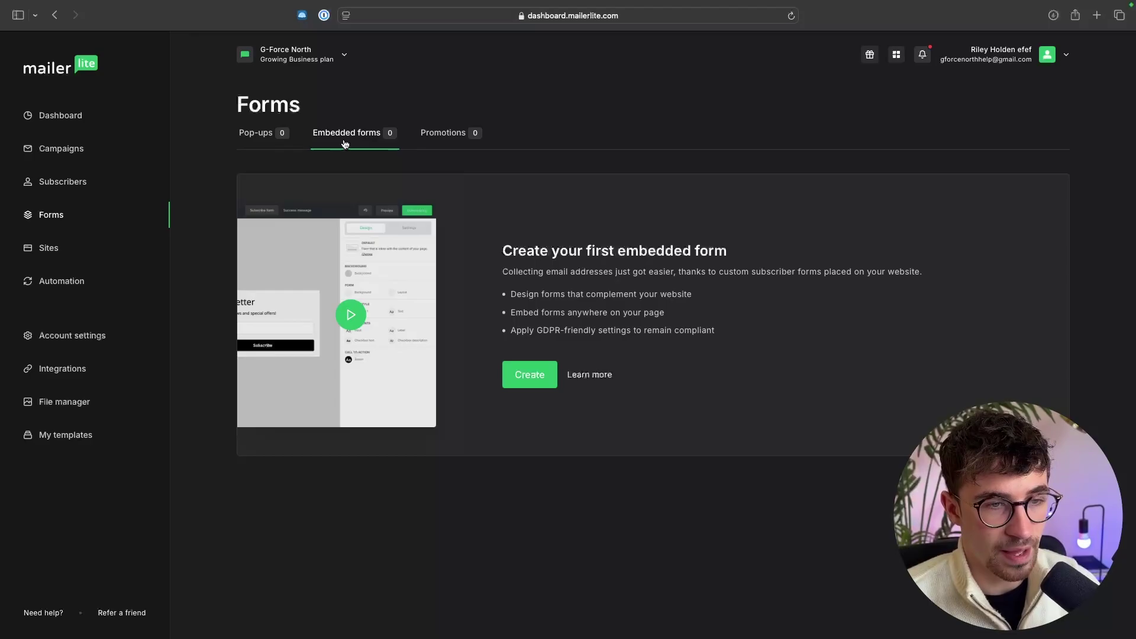
left_click(530, 379)
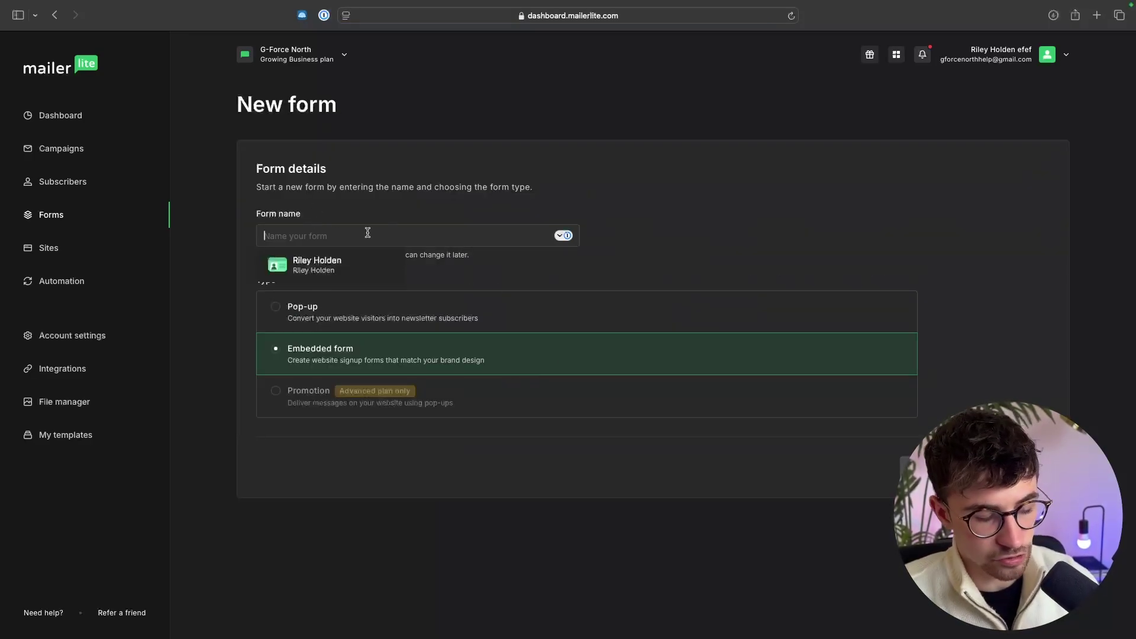
Step: Name the form "tEST FORM", keep Embedded form as its type and continue to the subscriber groups
type("te")
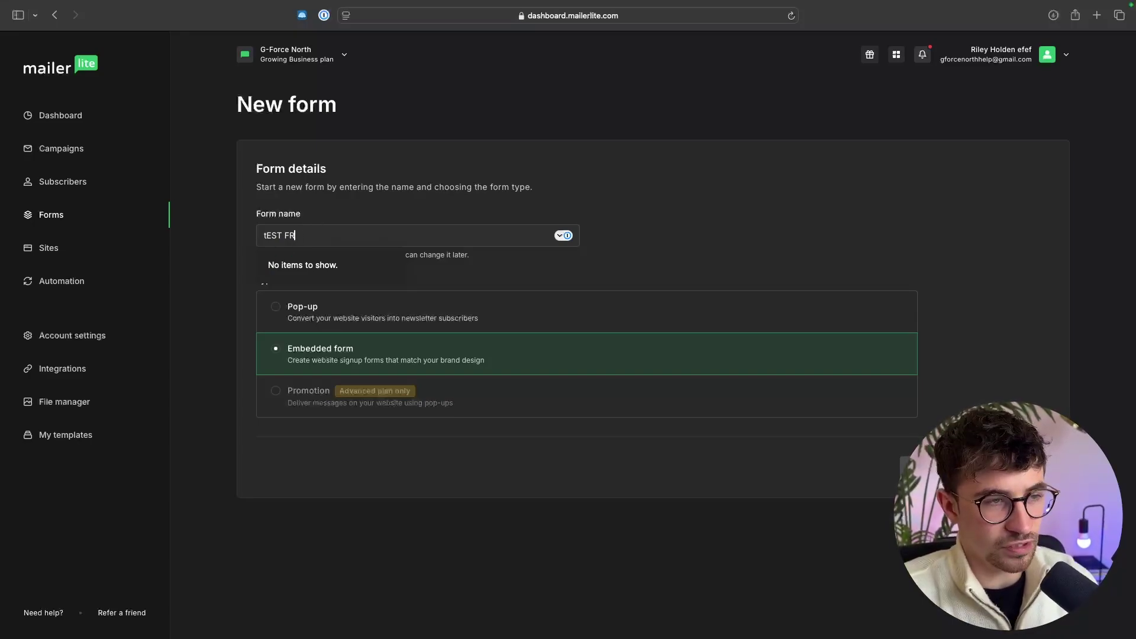
type("ST FORMD")
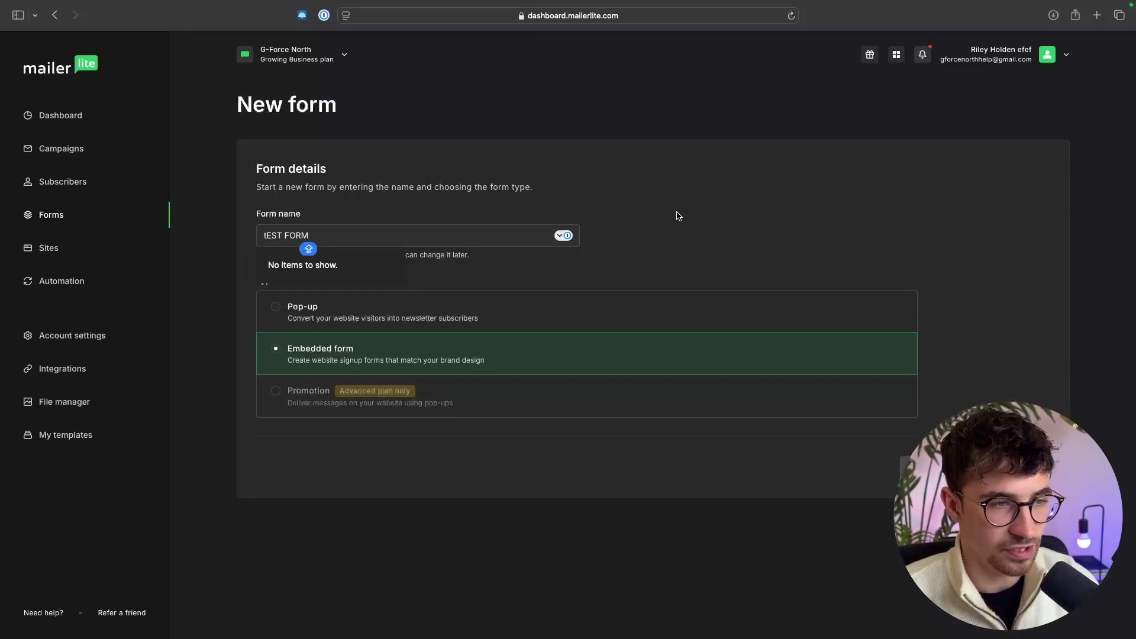
key("BackSpace")
type("A")
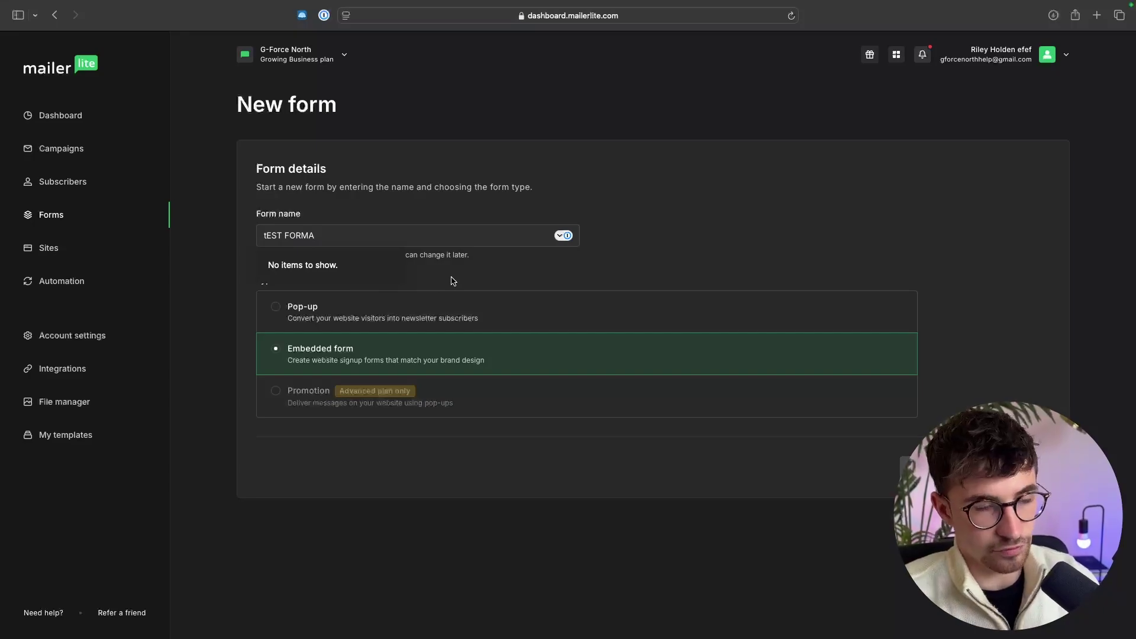
left_click(345, 309)
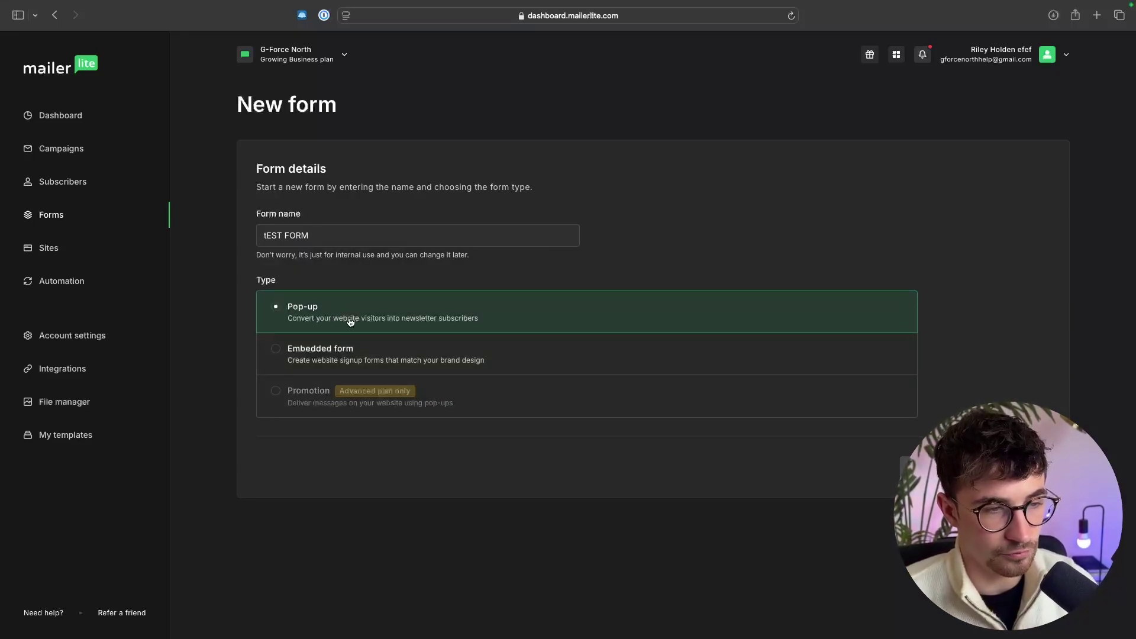
left_click(329, 361)
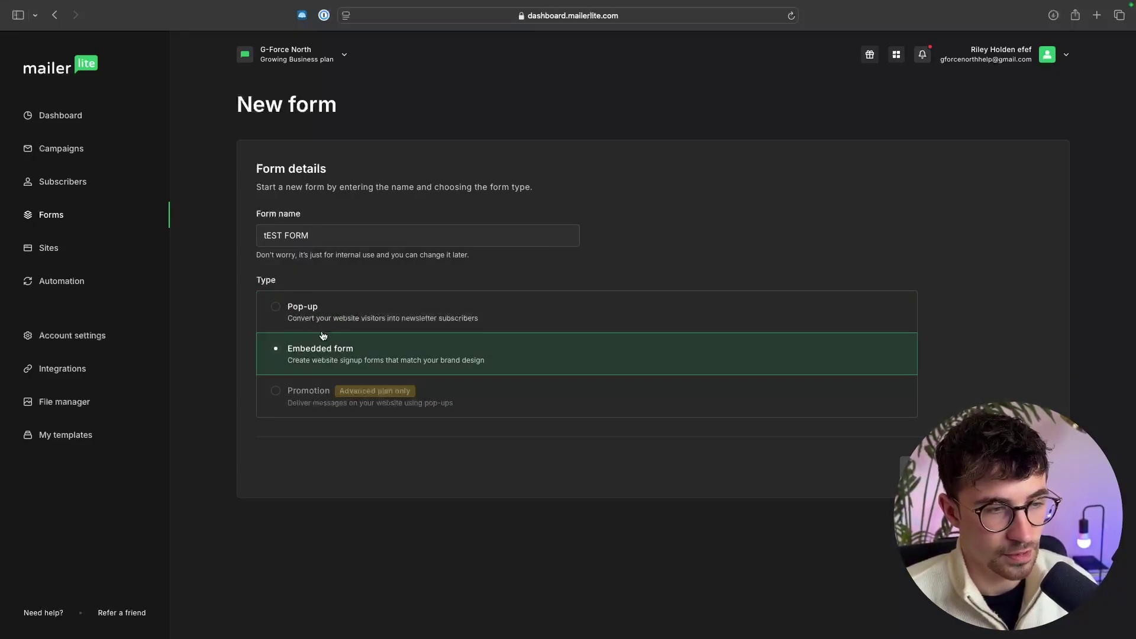
left_click(1003, 468)
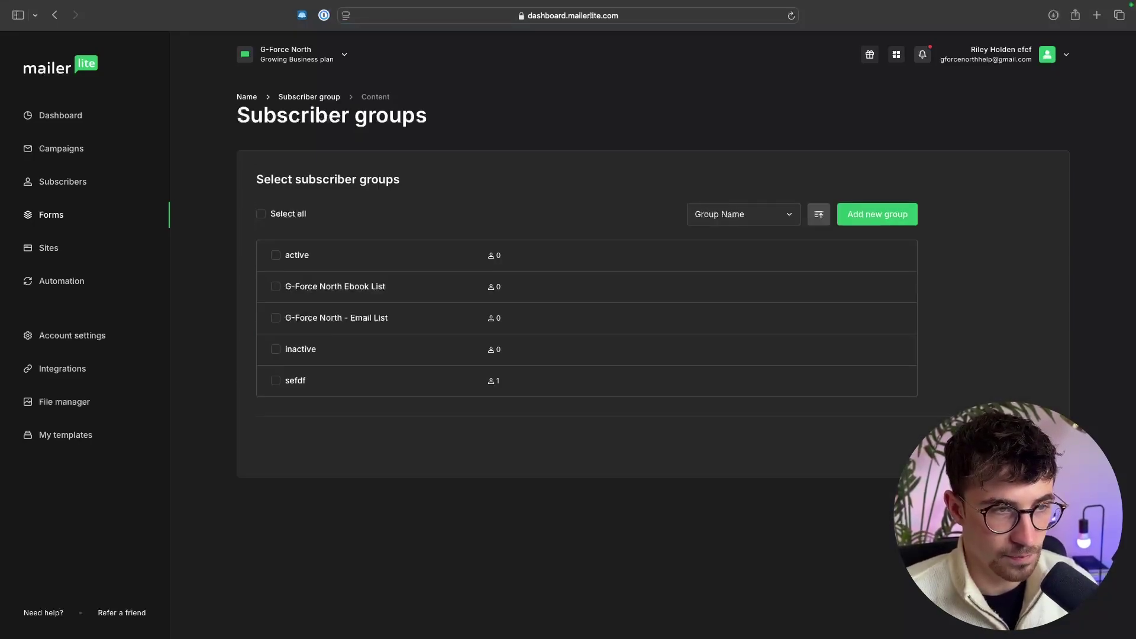
Step: Assign the form to the "G-Force North - Email List" subscriber group and continue to the form editor
left_click_drag(244, 184, 449, 190)
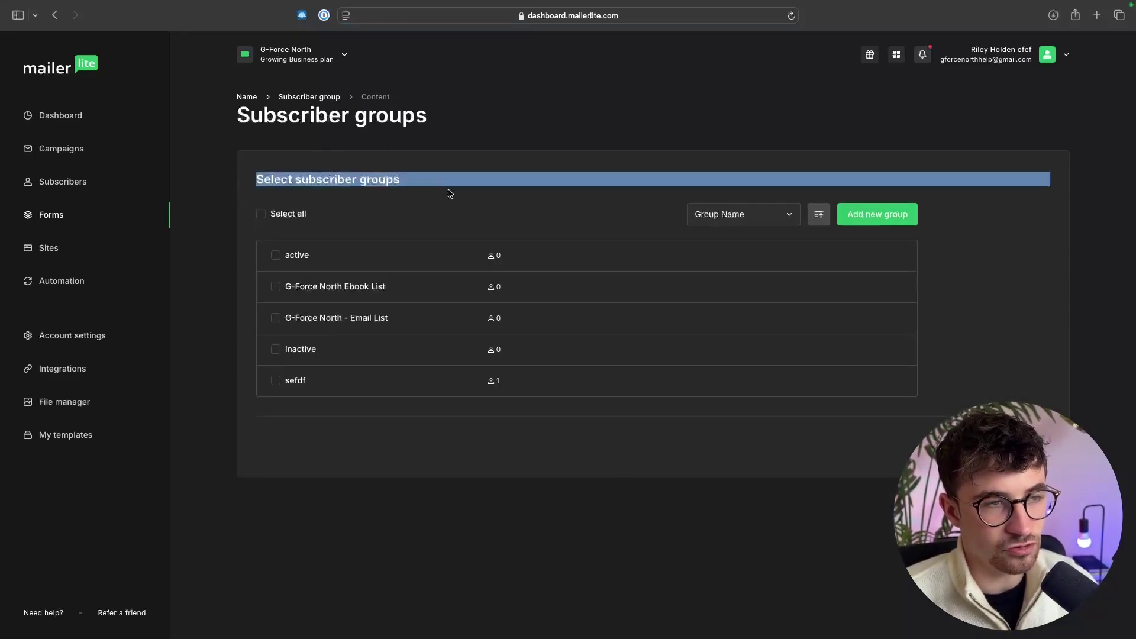
left_click(431, 187)
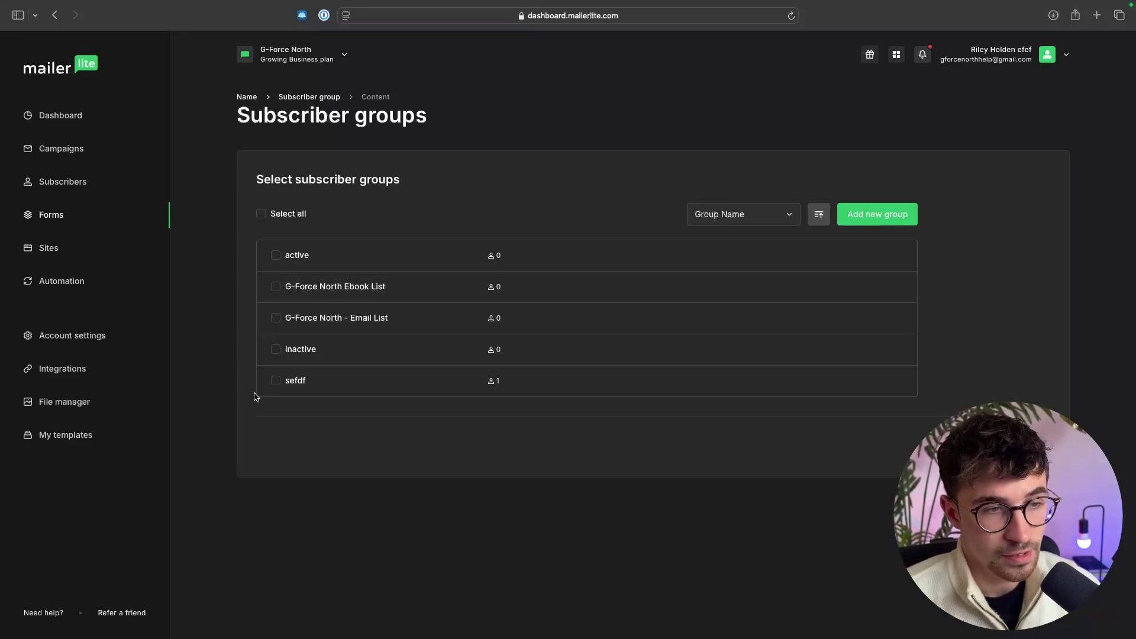
left_click(358, 321)
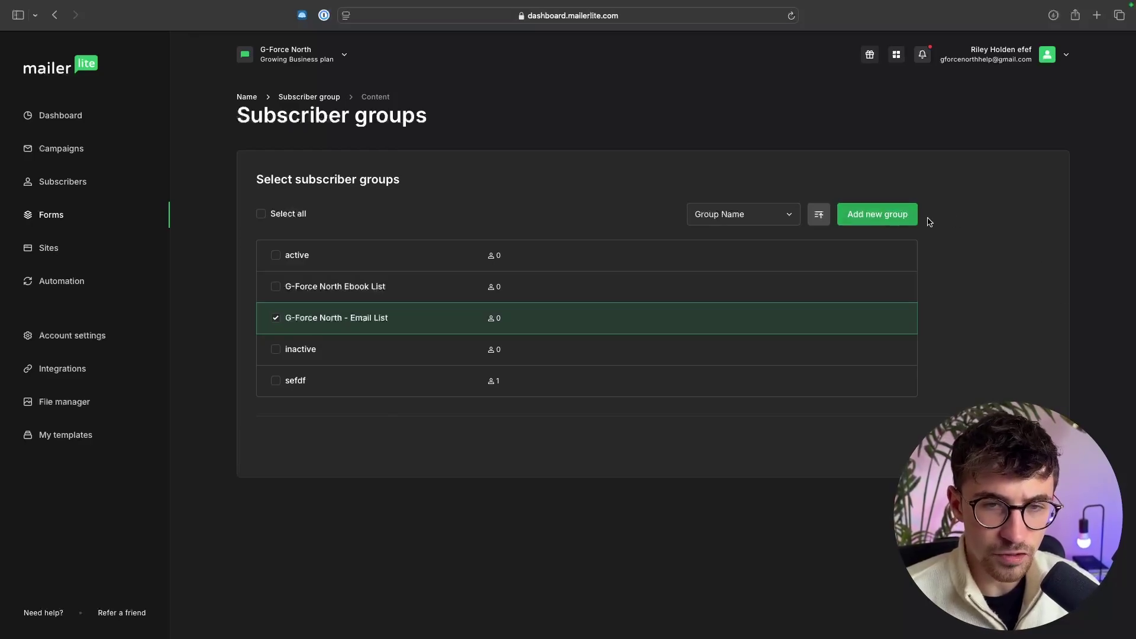
left_click(870, 214)
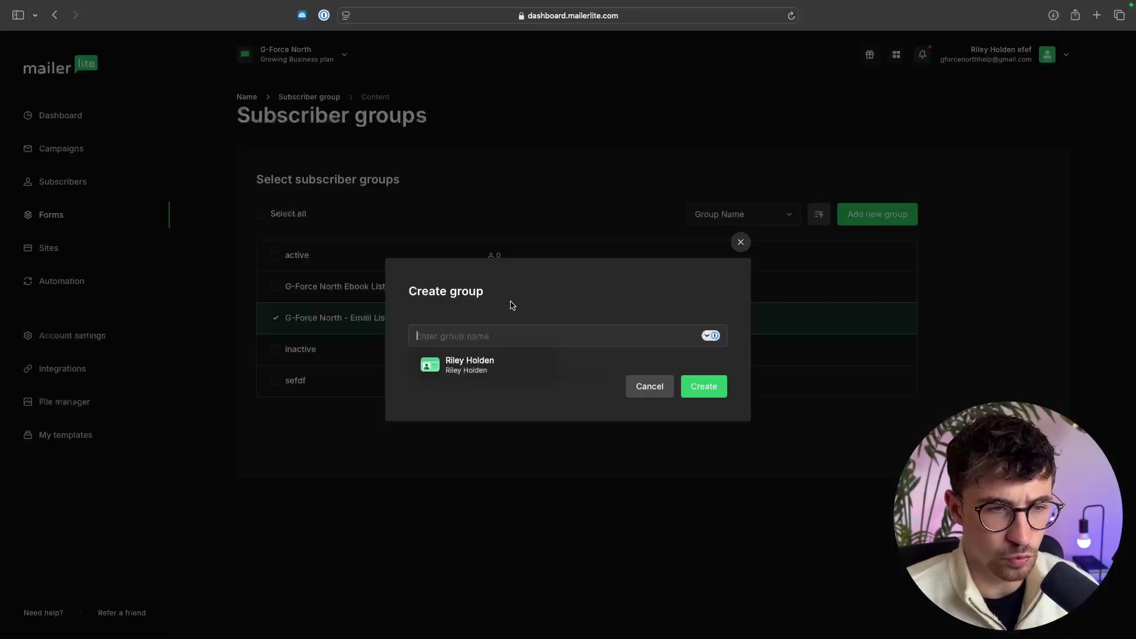
left_click(742, 242)
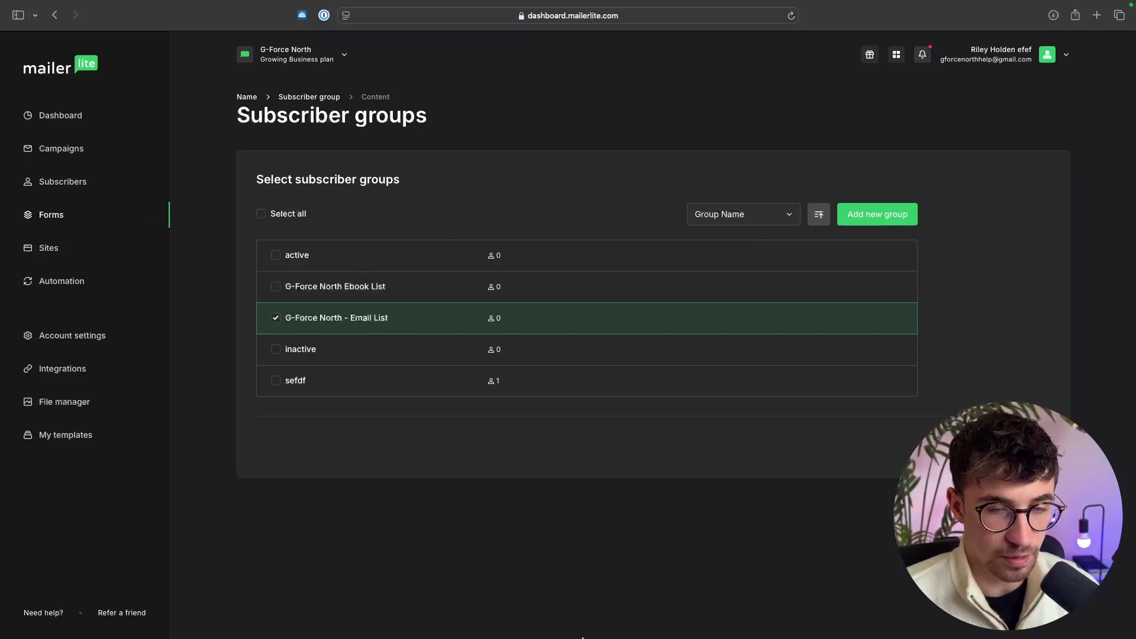
left_click(1009, 446)
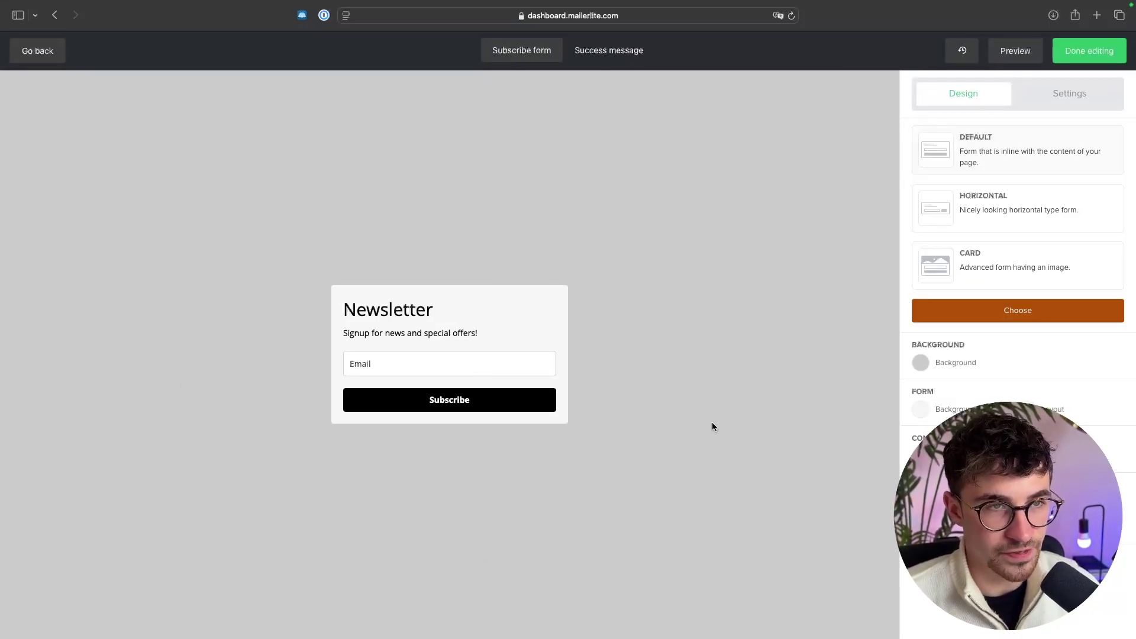
Step: View the success message, and set the subscribe form's heading to "Sign up here for 10% OFF" and save it
left_click(638, 58)
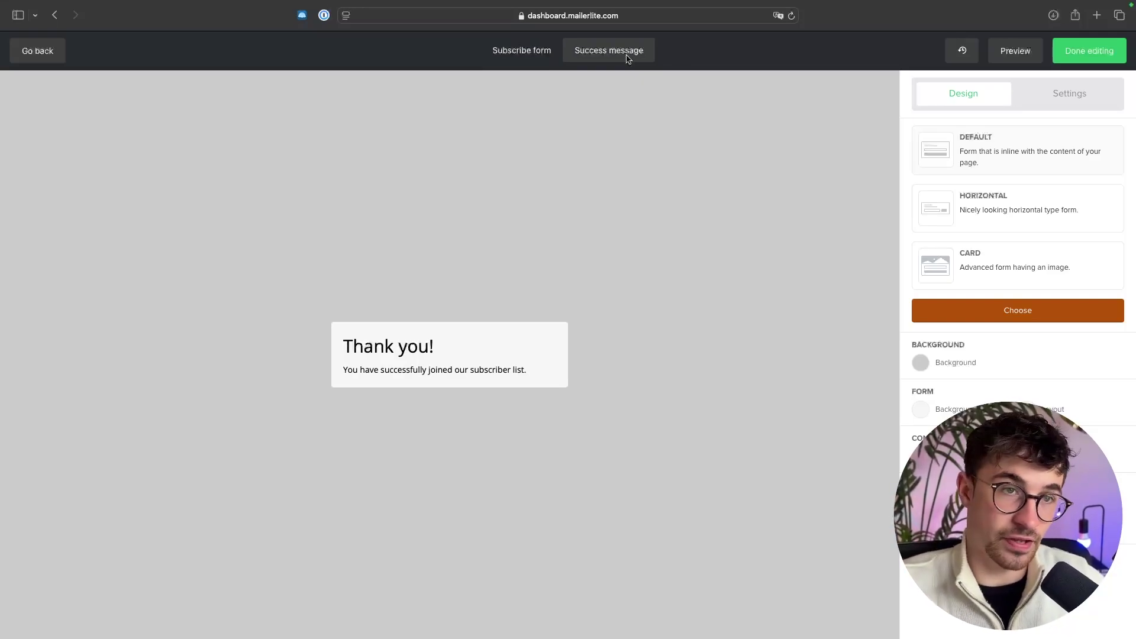
left_click(551, 59)
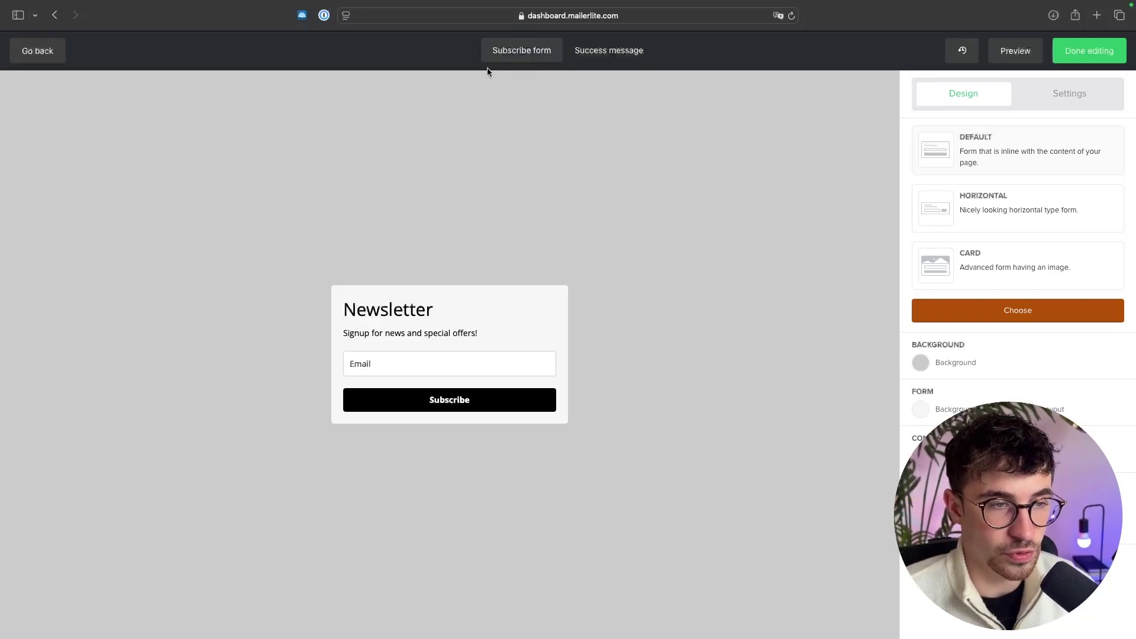
left_click(416, 308)
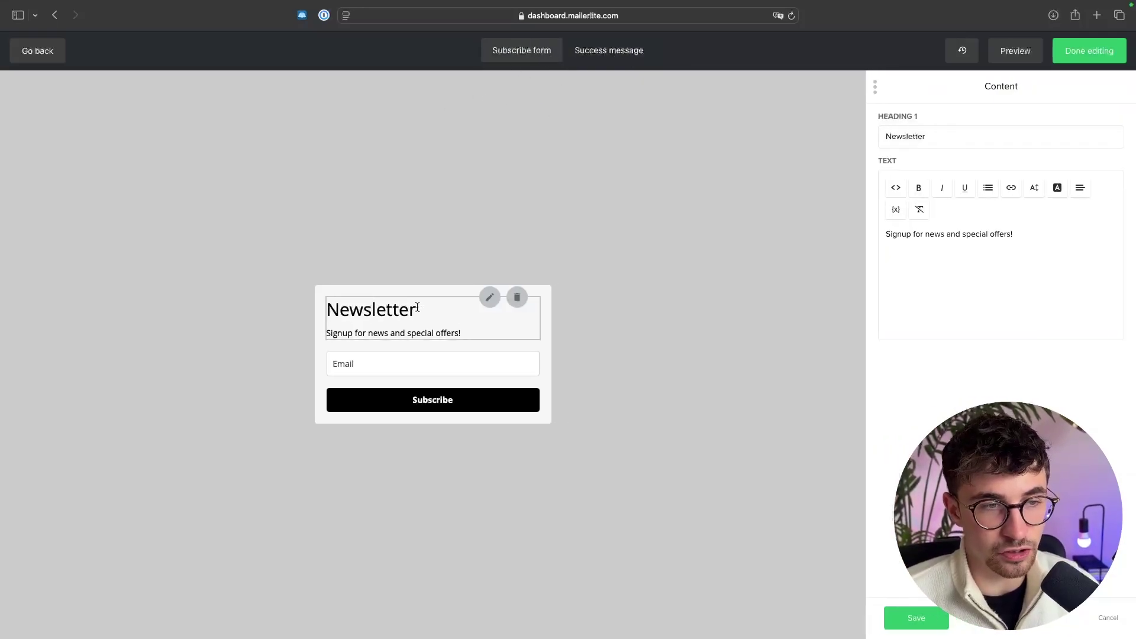
left_click_drag(414, 311, 316, 309)
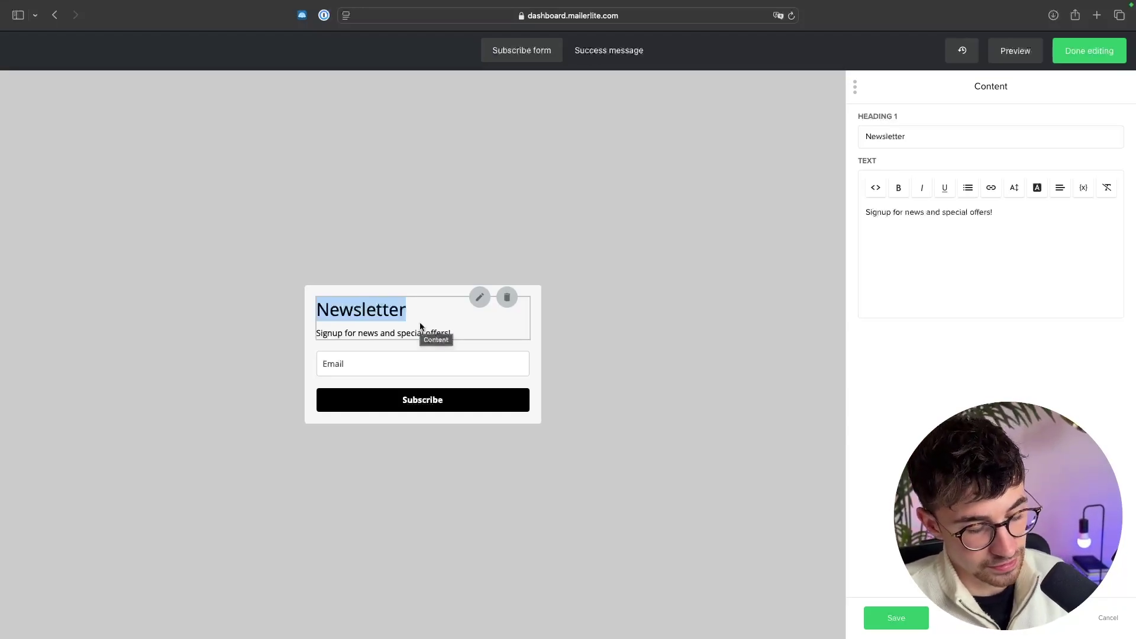
double_click(887, 138)
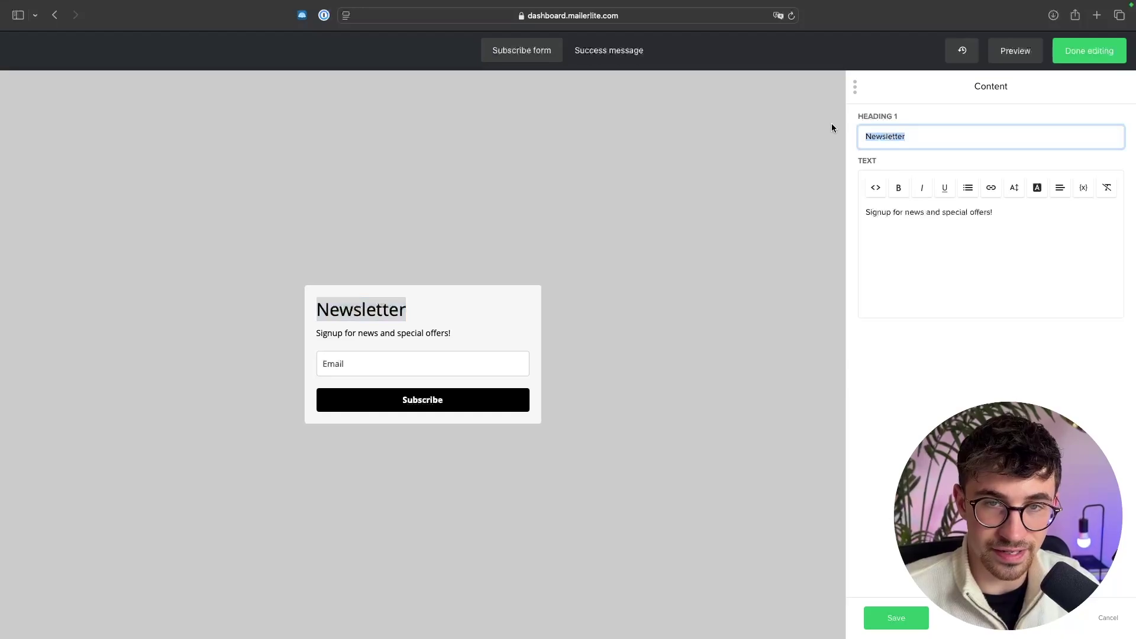
type("Sign u")
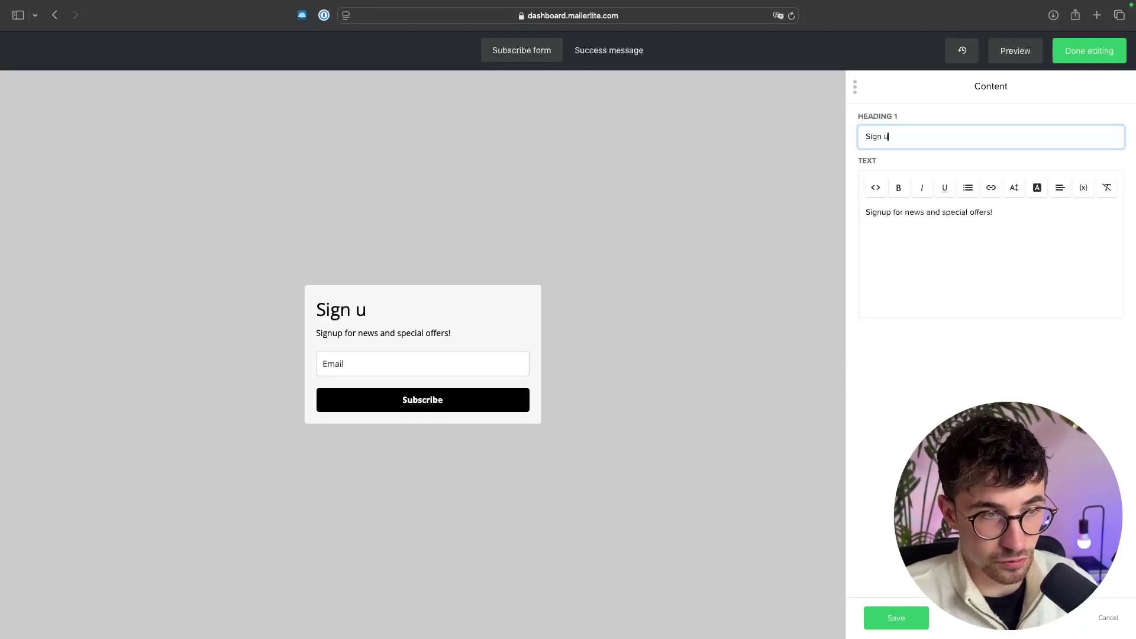
type("p here for 10")
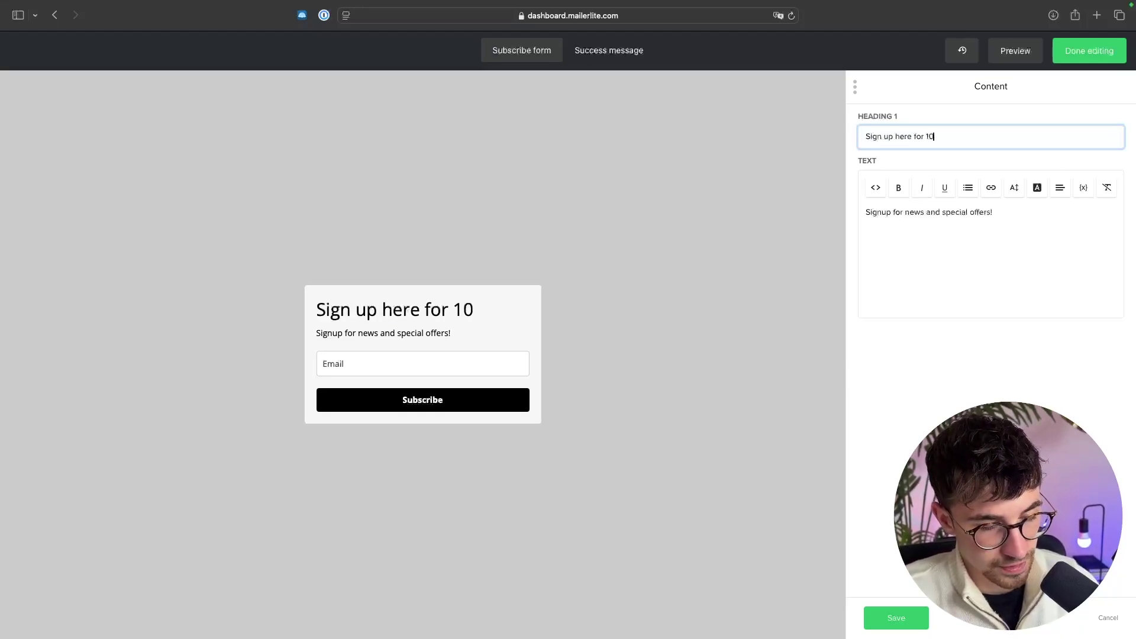
type("% OFF")
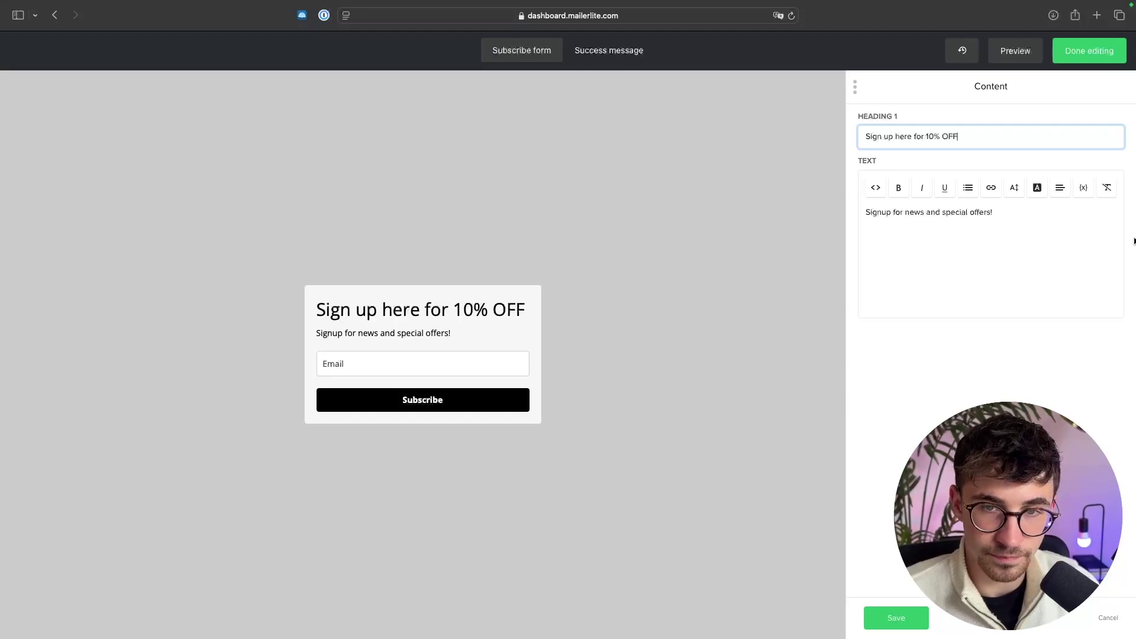
left_click_drag(996, 214, 829, 214)
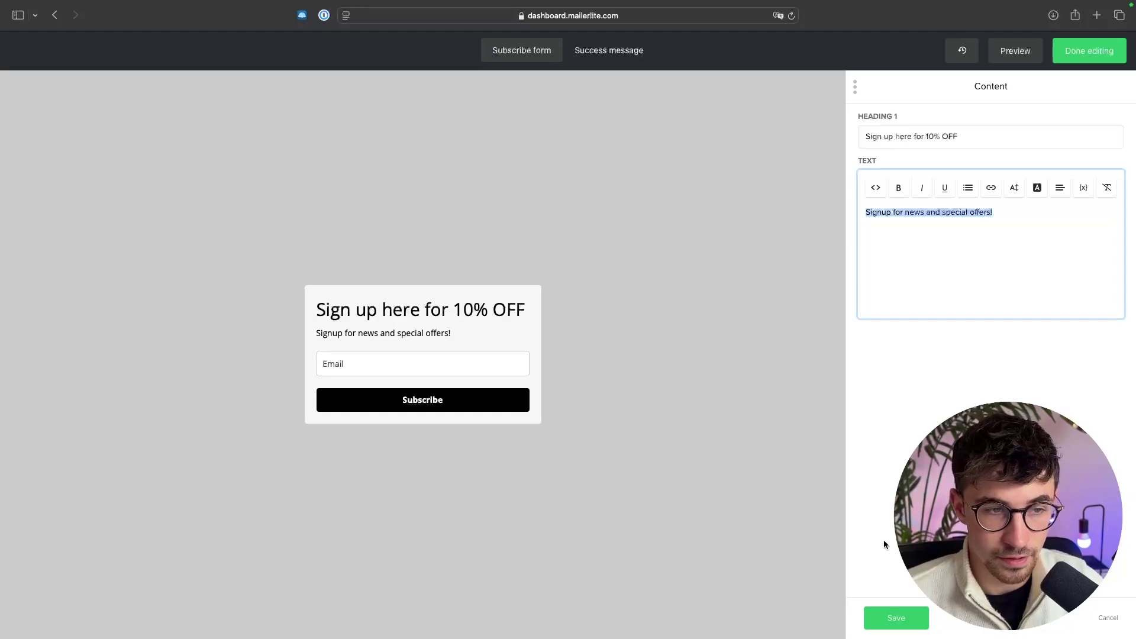
left_click(895, 618)
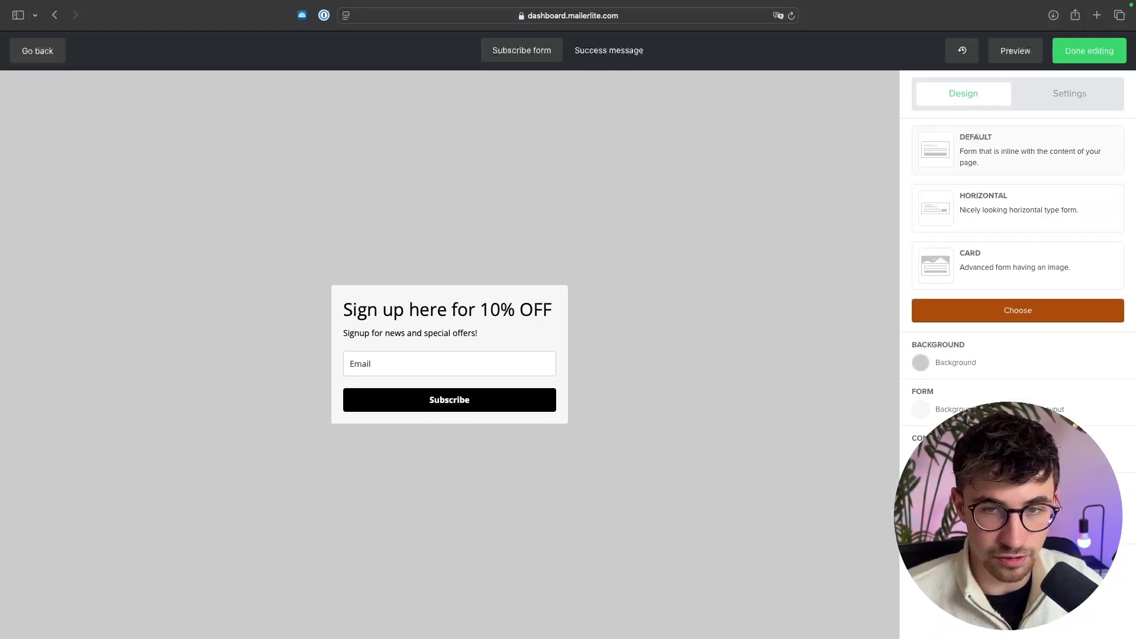
Step: Add a Name field to the signup form below Email and open its settings for editing
left_click(422, 357)
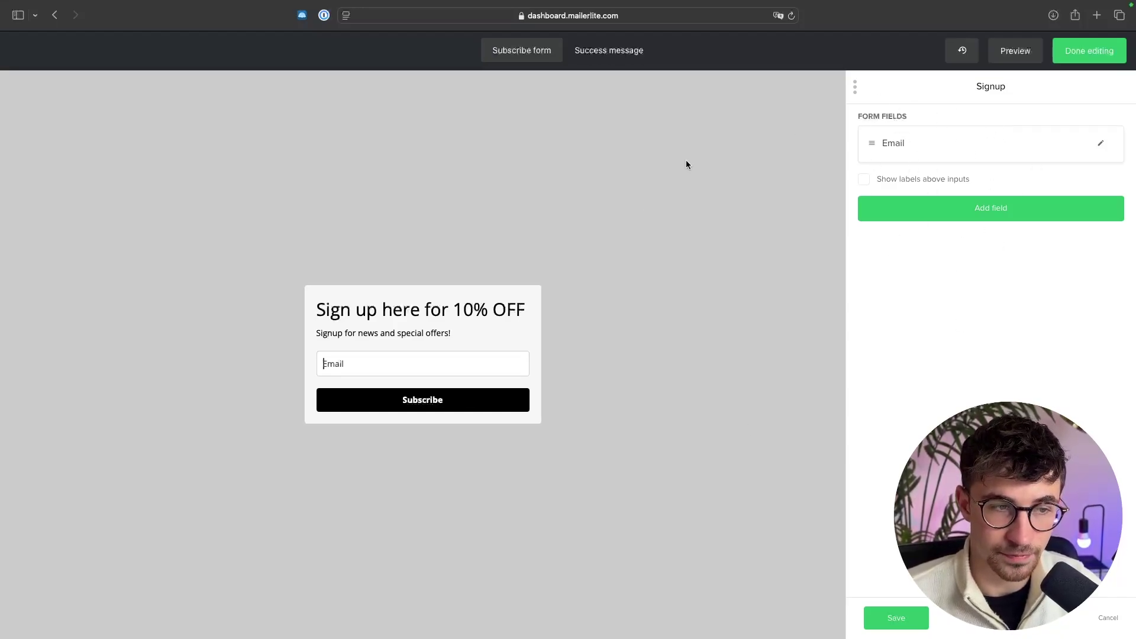
left_click(999, 203)
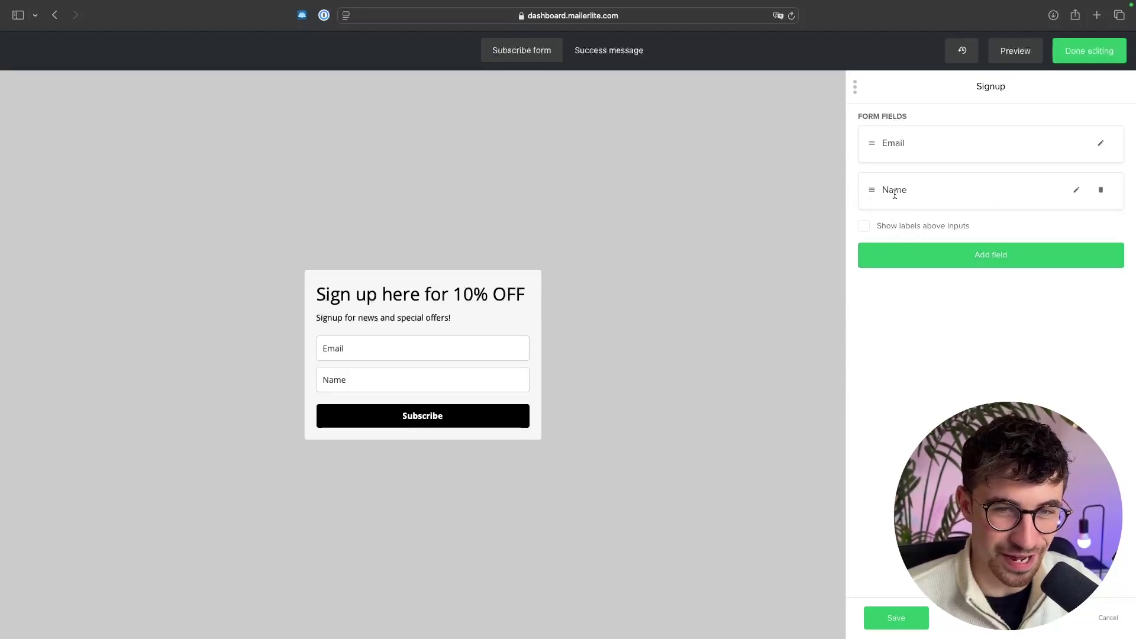
left_click(1076, 190)
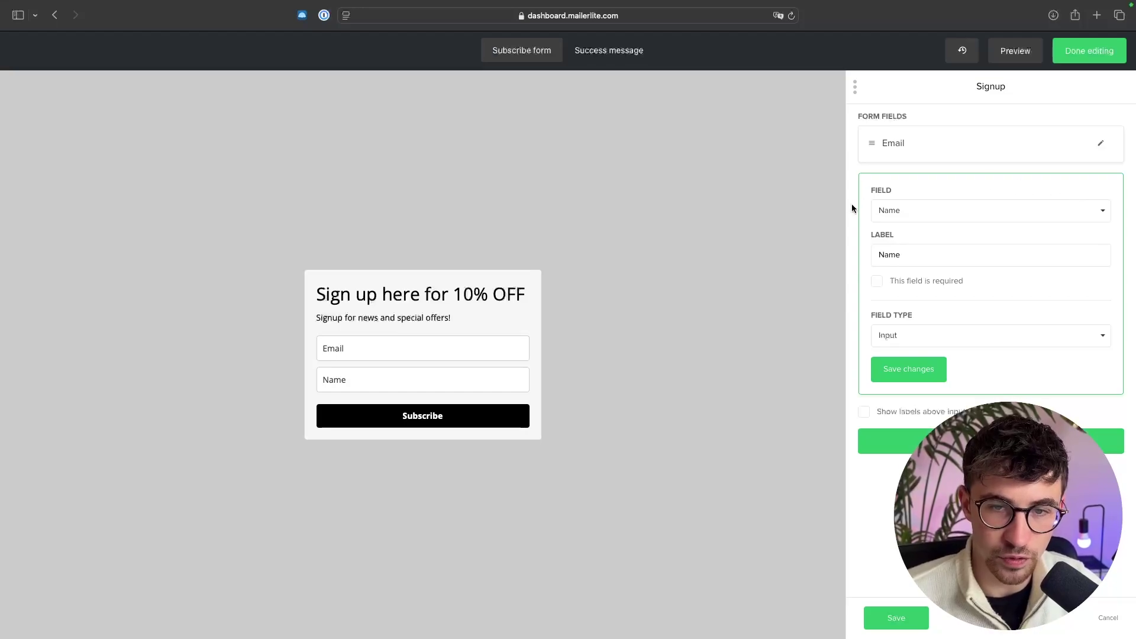
Step: Examine the available field choices and the label setting of the added Name field
left_click(910, 210)
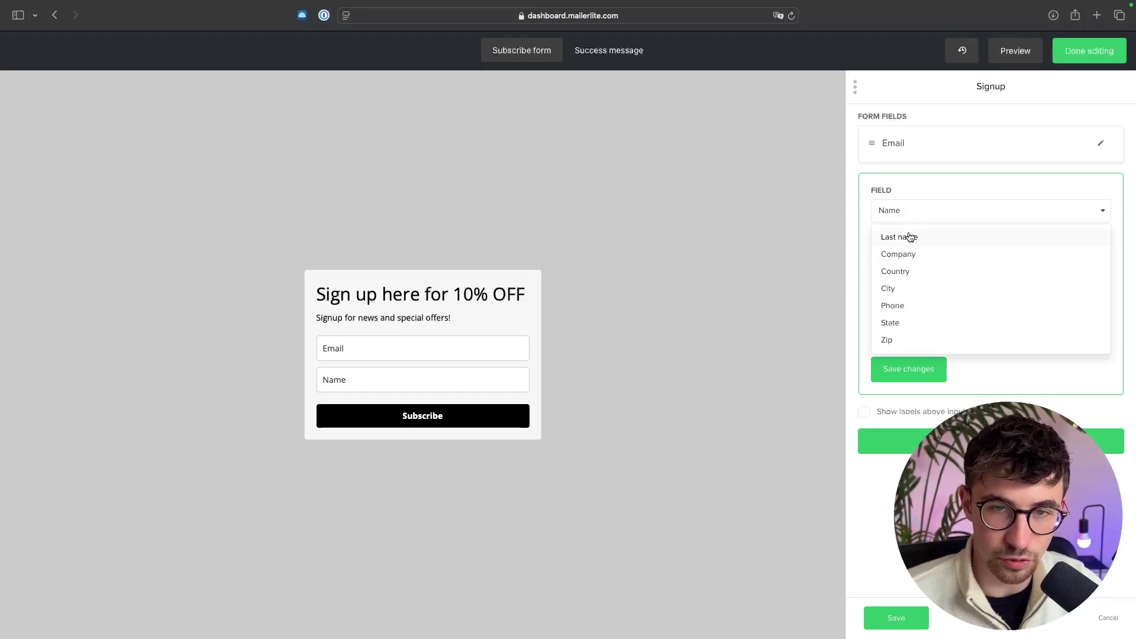
left_click(917, 232)
left_click(918, 255)
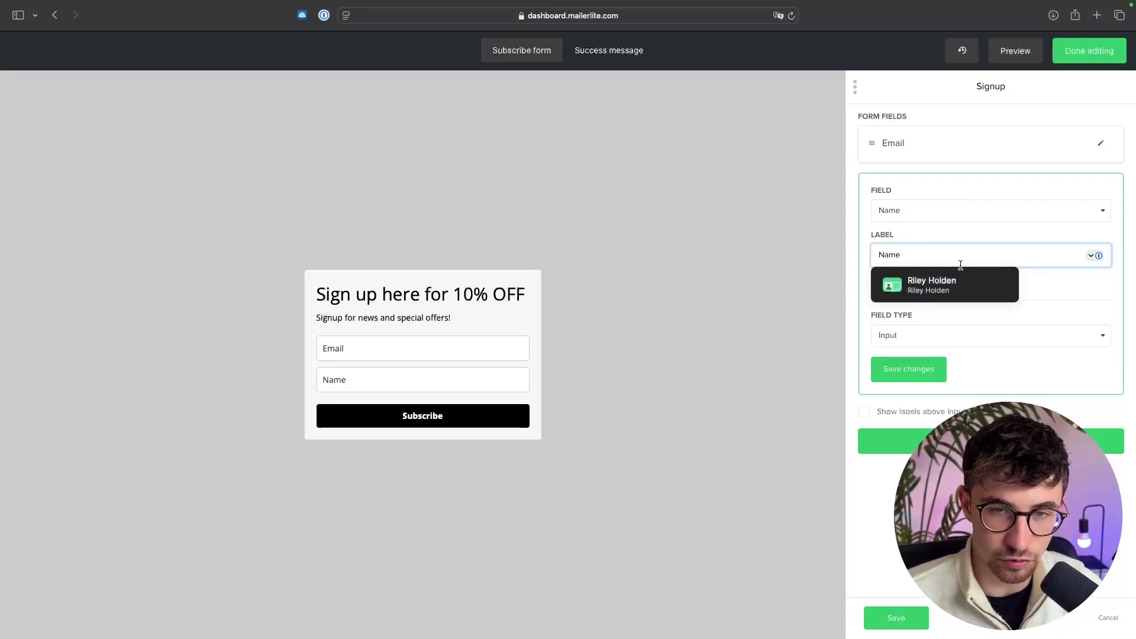
left_click(1047, 290)
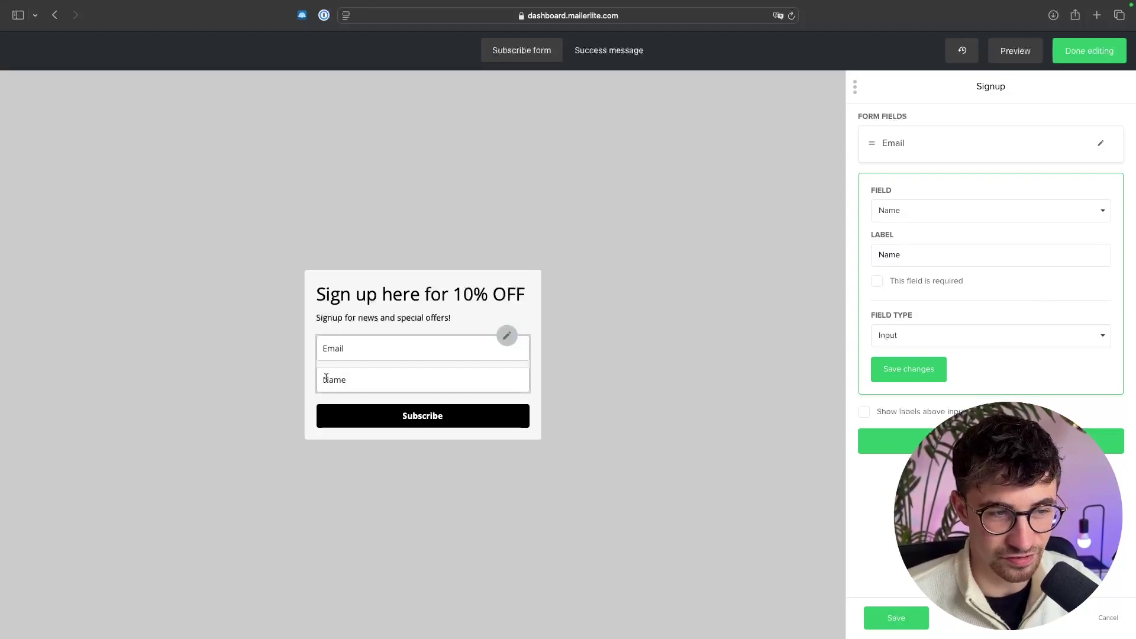
left_click(326, 377)
left_click(843, 435)
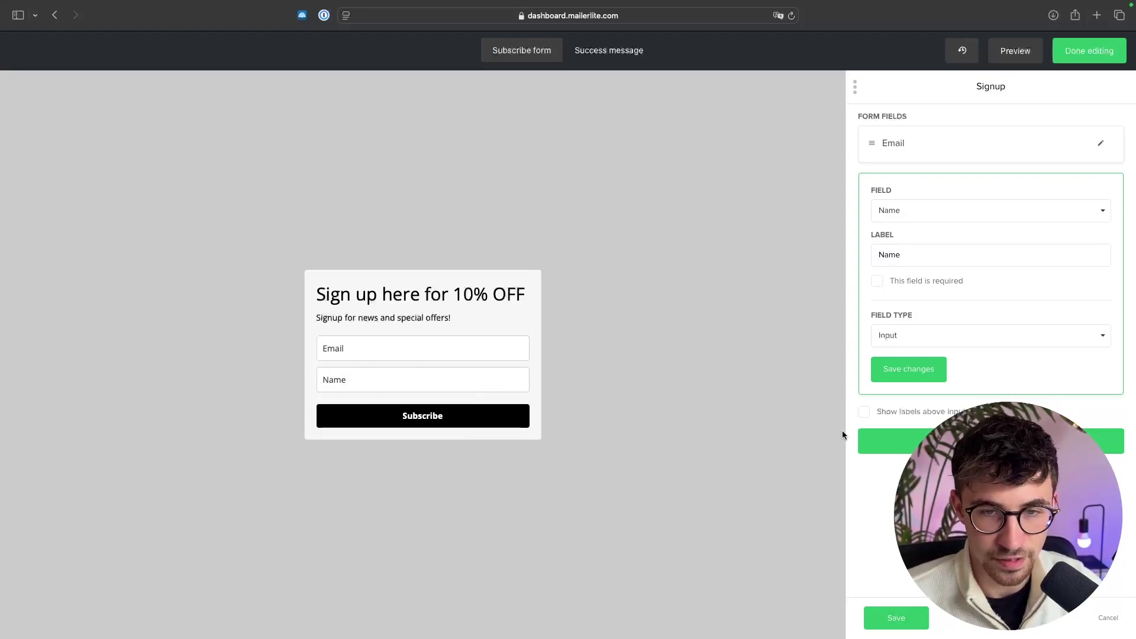
Step: Check the available field types for the Name field, keep Input, and save the field's changes
left_click(911, 338)
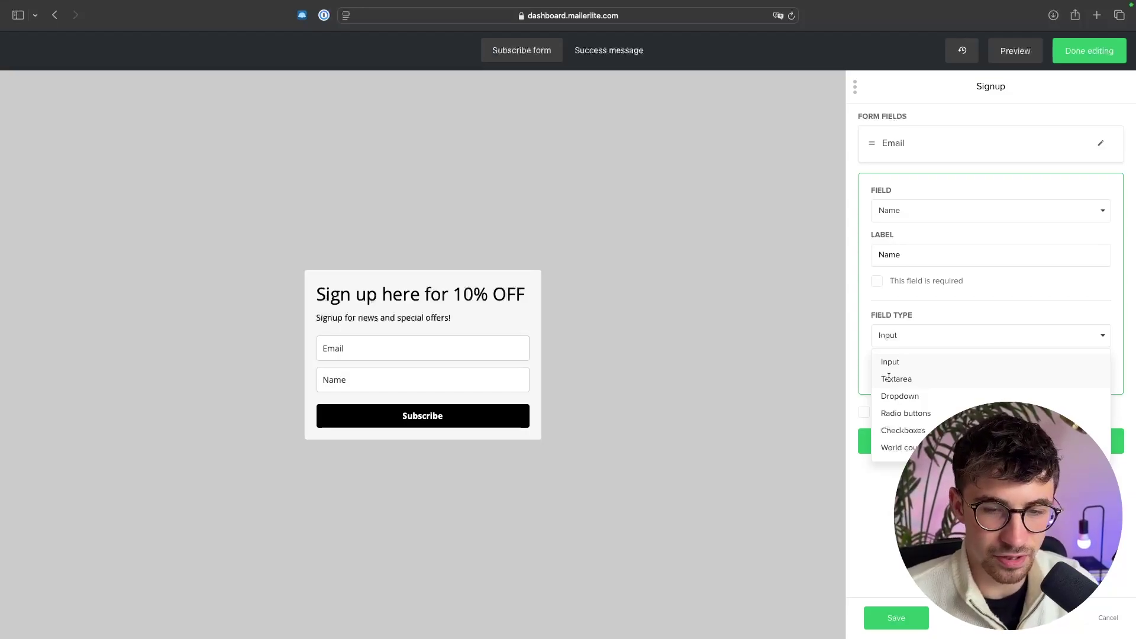
left_click(946, 323)
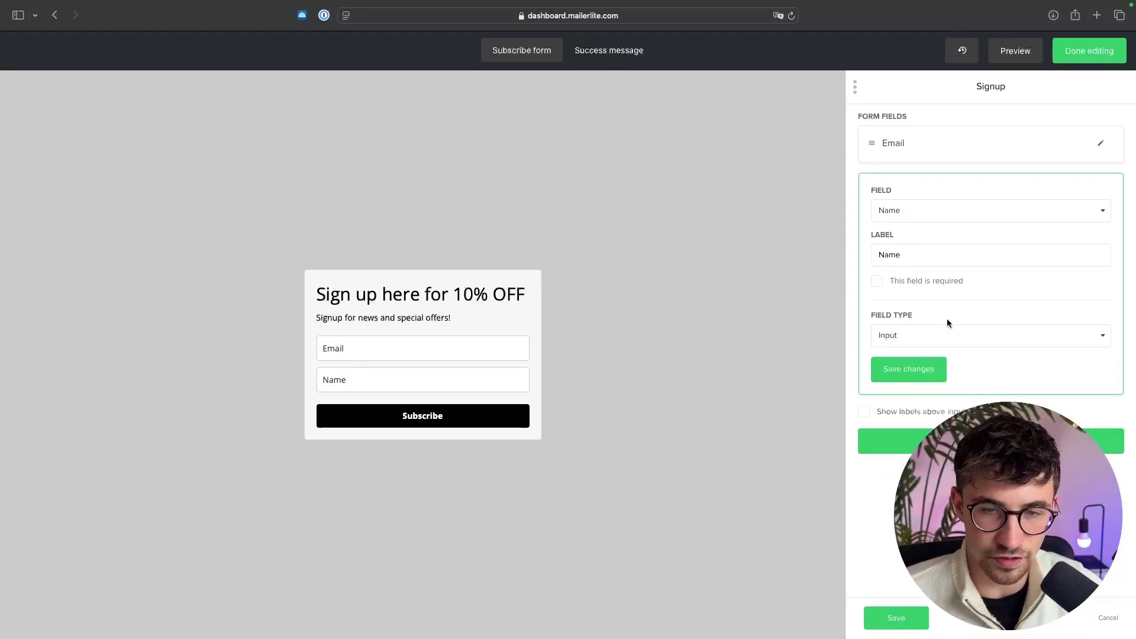
left_click(922, 370)
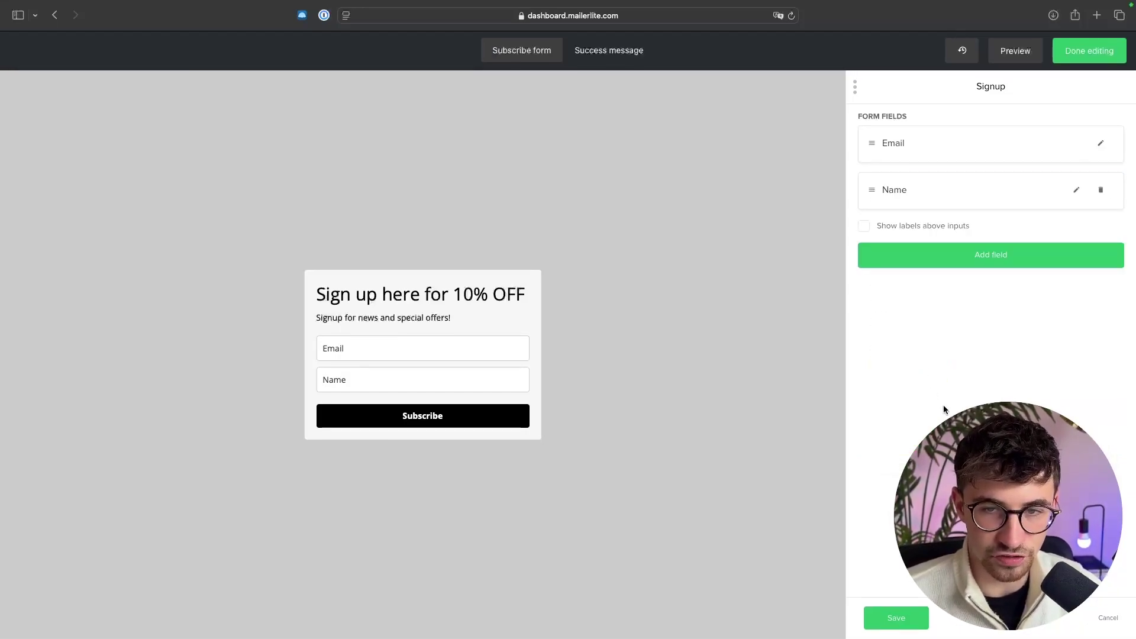
Step: Add a third form field below Name, set it to Phone with the Input field type, and save the changes
left_click(1018, 255)
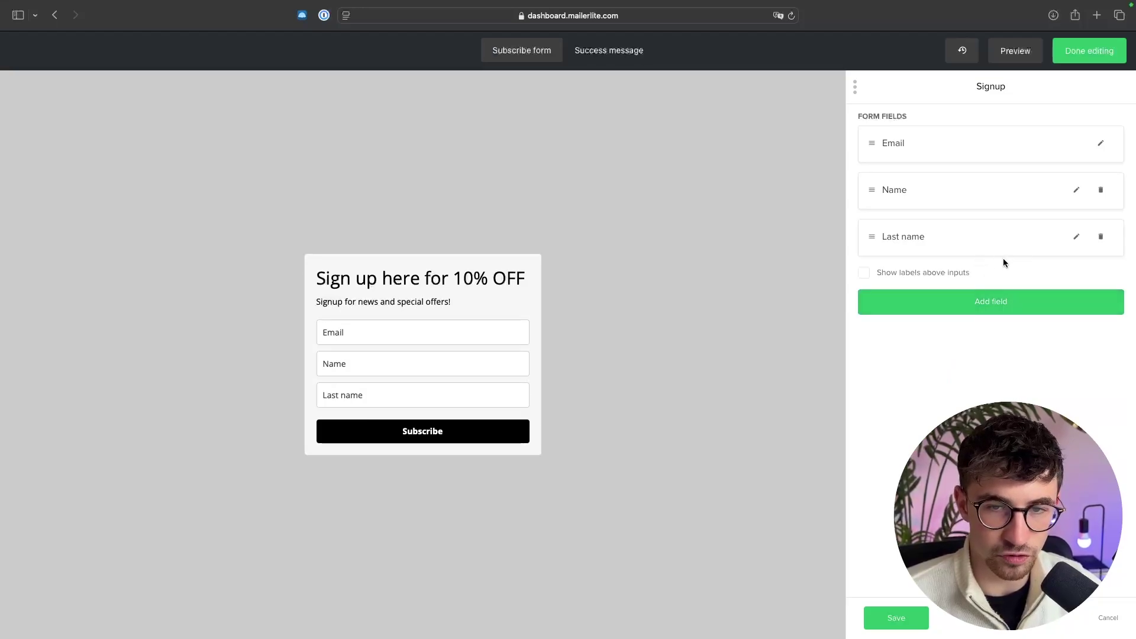
left_click(1077, 238)
left_click(930, 266)
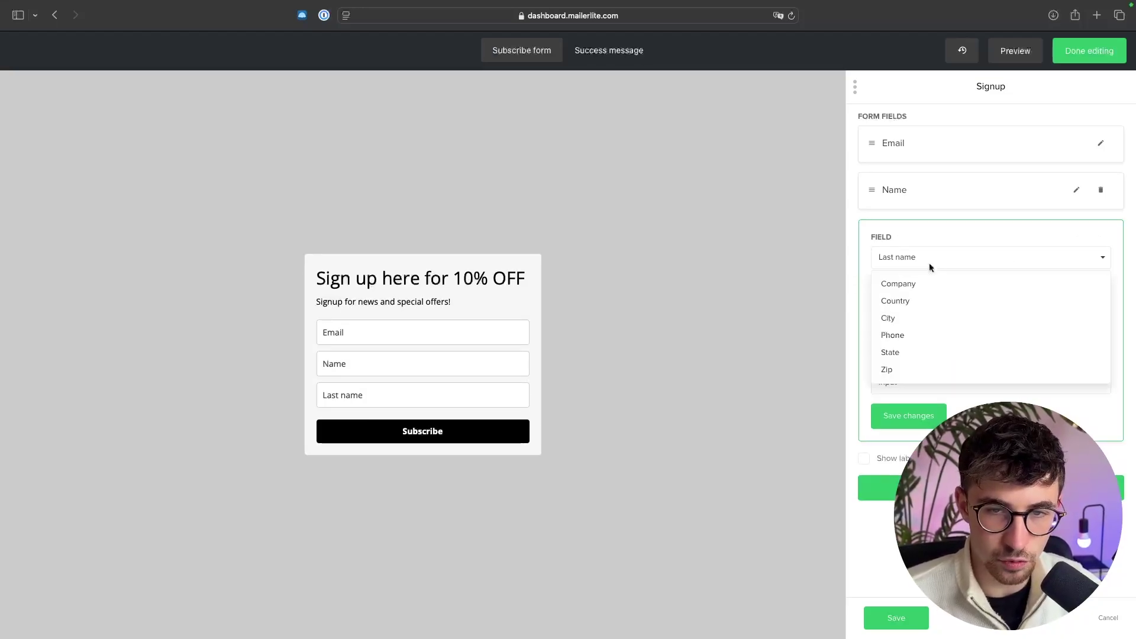
left_click(893, 335)
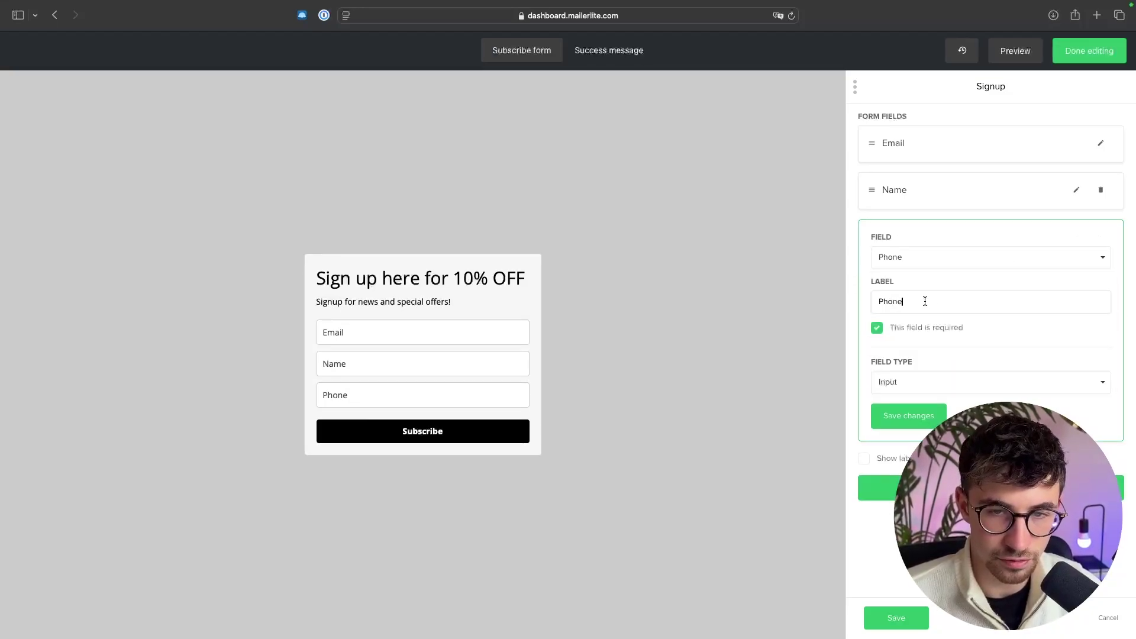
left_click(925, 301)
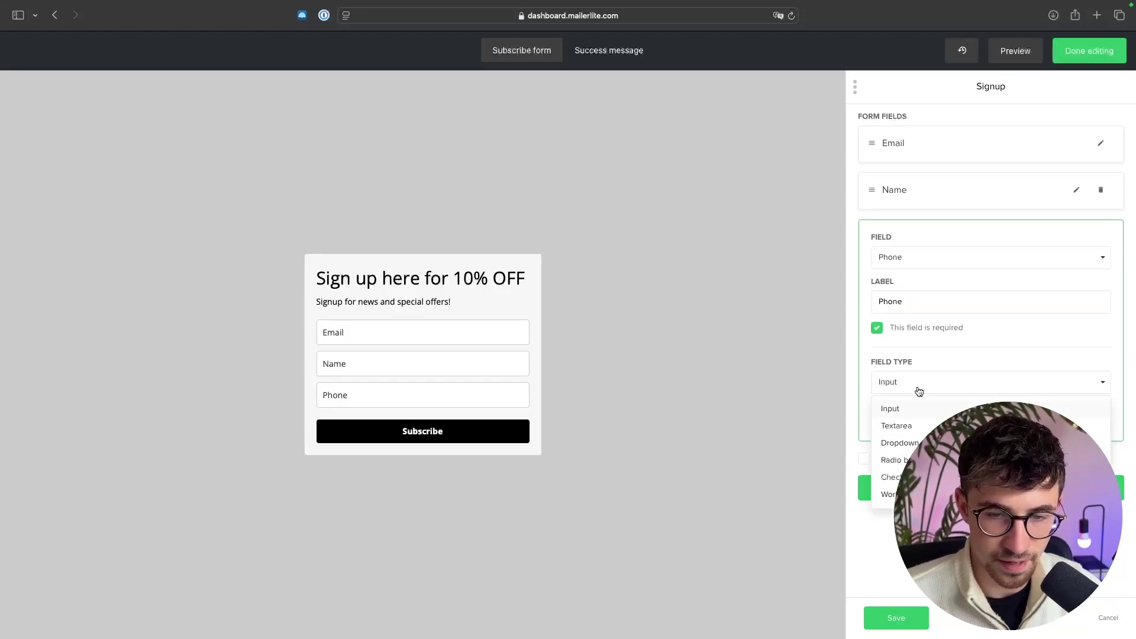
left_click(878, 383)
left_click(922, 412)
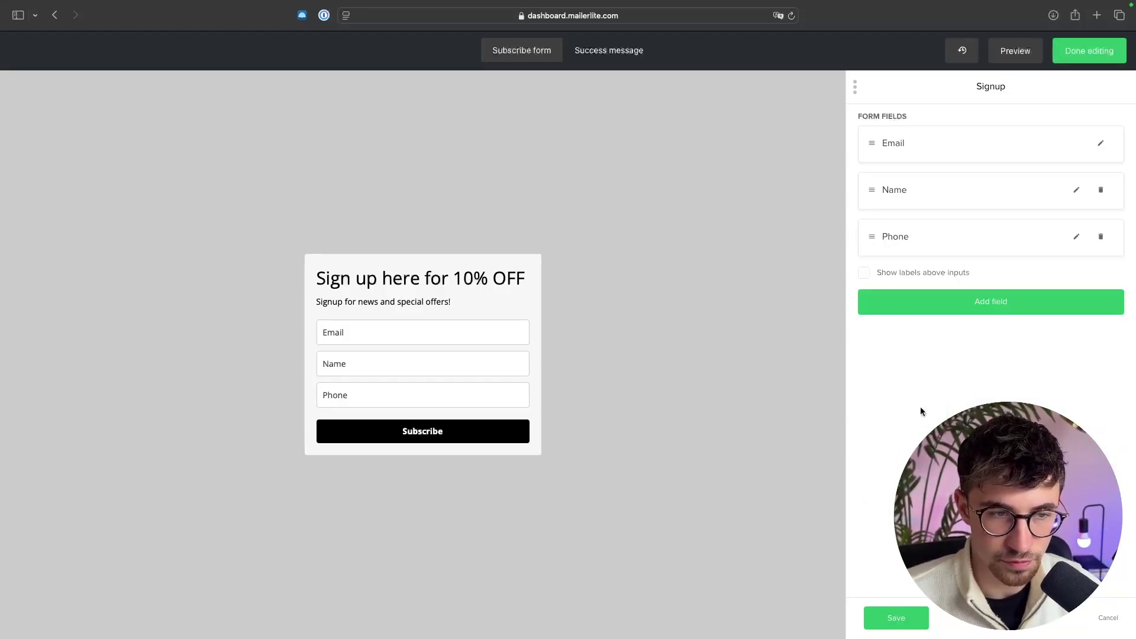
Step: Review the Subscribe button's text and save the form content with its label kept as "Subscribe"
left_click(440, 430)
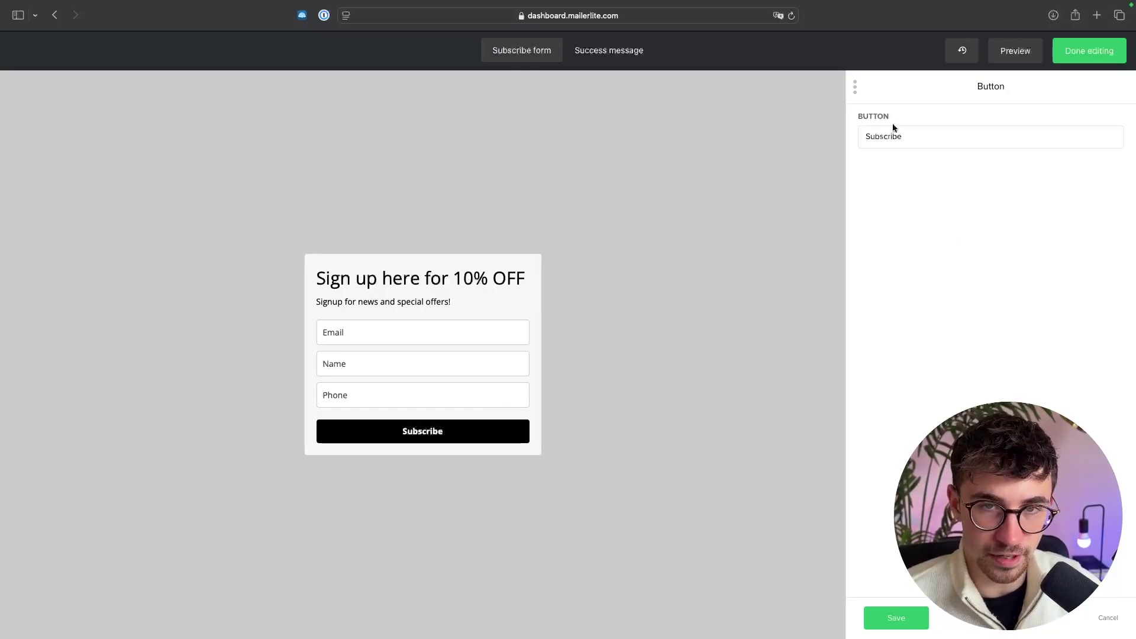
left_click_drag(913, 143, 864, 155)
left_click(942, 176)
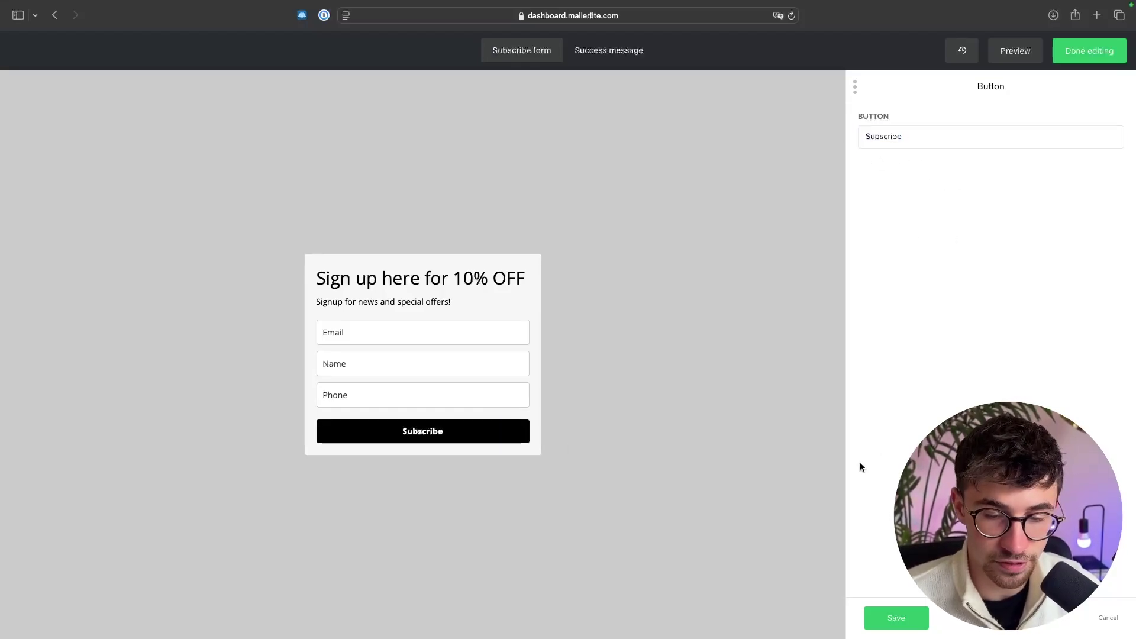
left_click(895, 618)
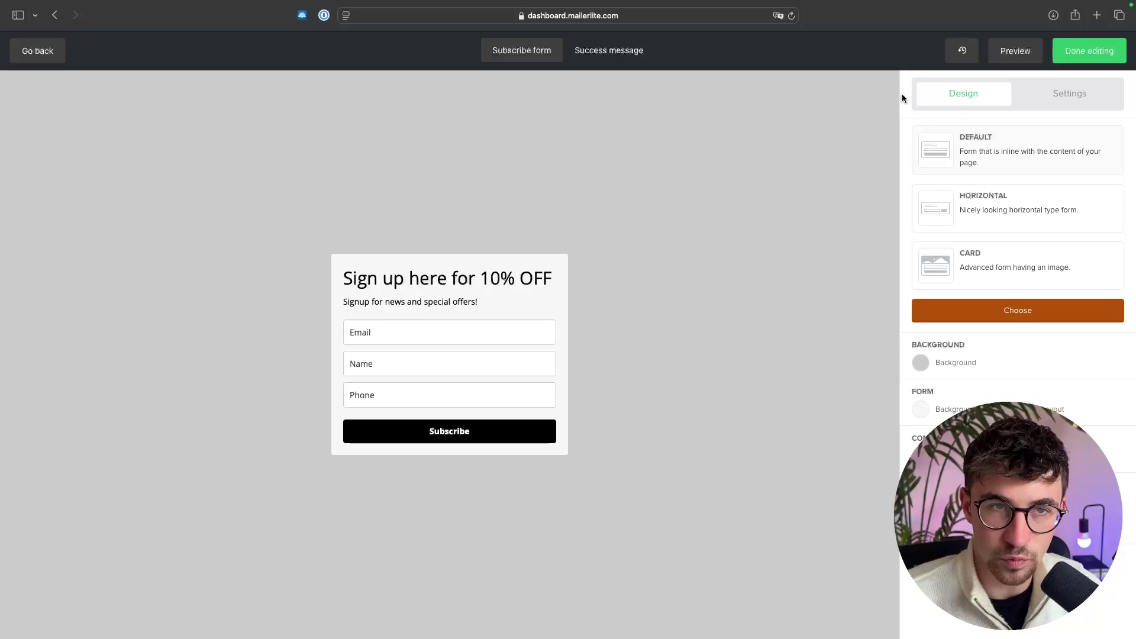
Step: Try the Horizontal form layout and switch back to the Default layout
left_click(966, 224)
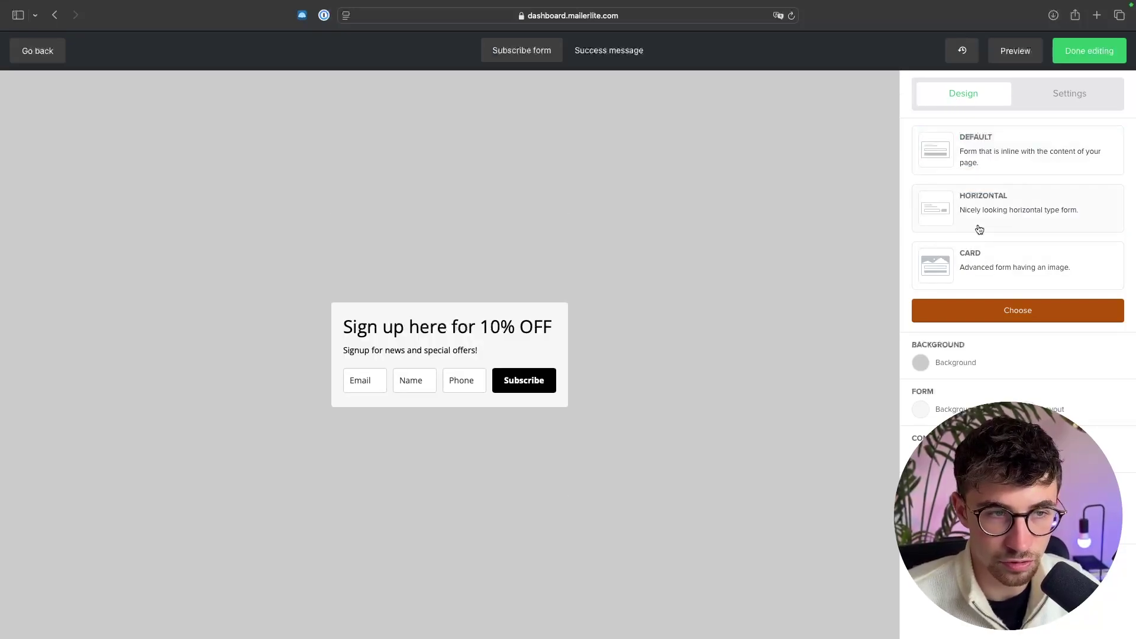
left_click(969, 157)
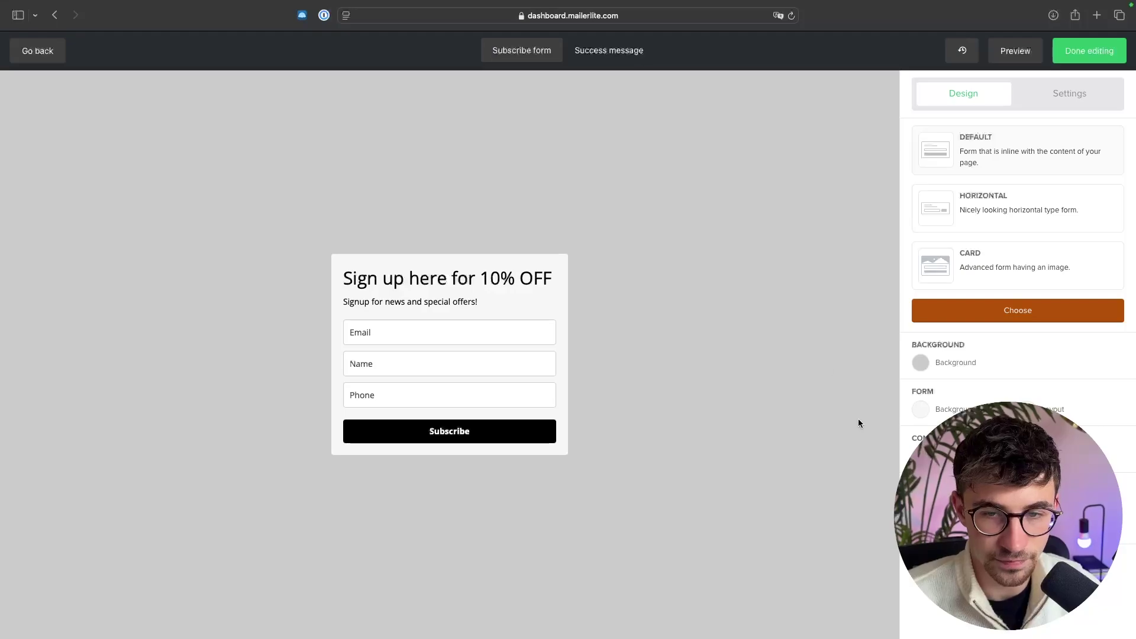
Step: Set the background color behind the form to black and save it
left_click(921, 363)
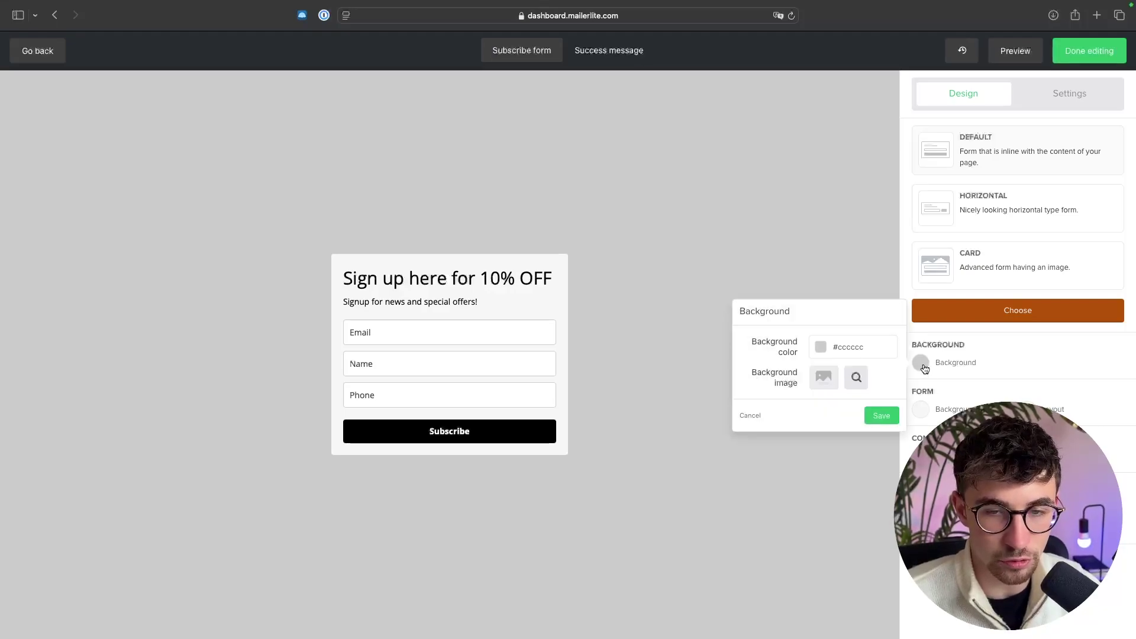
left_click(845, 348)
left_click_drag(851, 368, 807, 432)
left_click(882, 417)
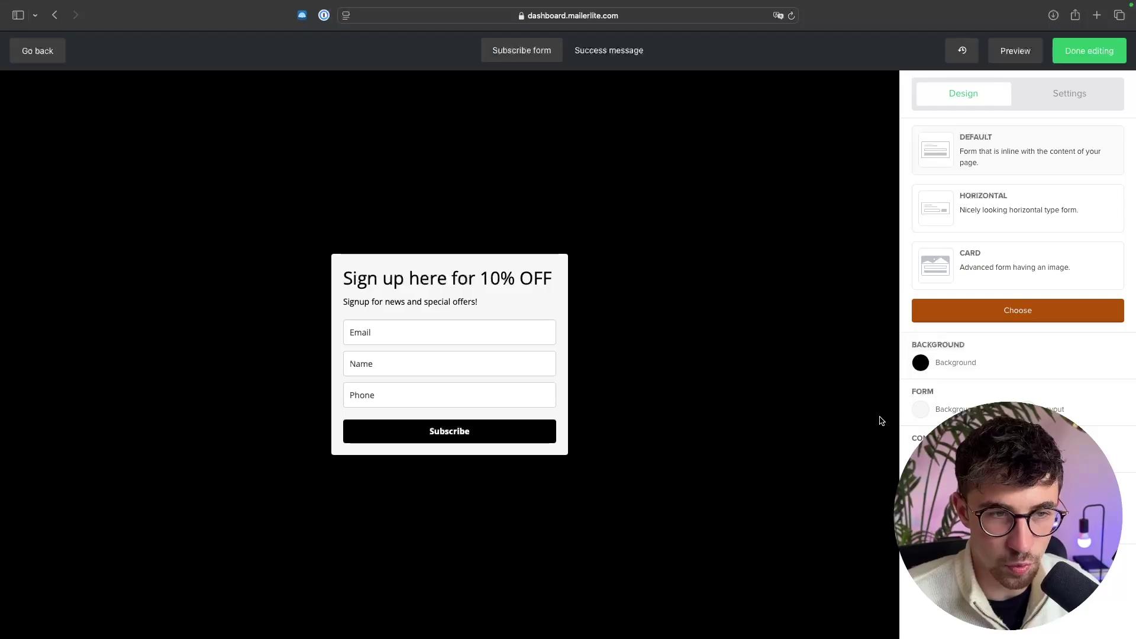
Step: Look through the form's own background and layout options, and close them without making changes
left_click(921, 409)
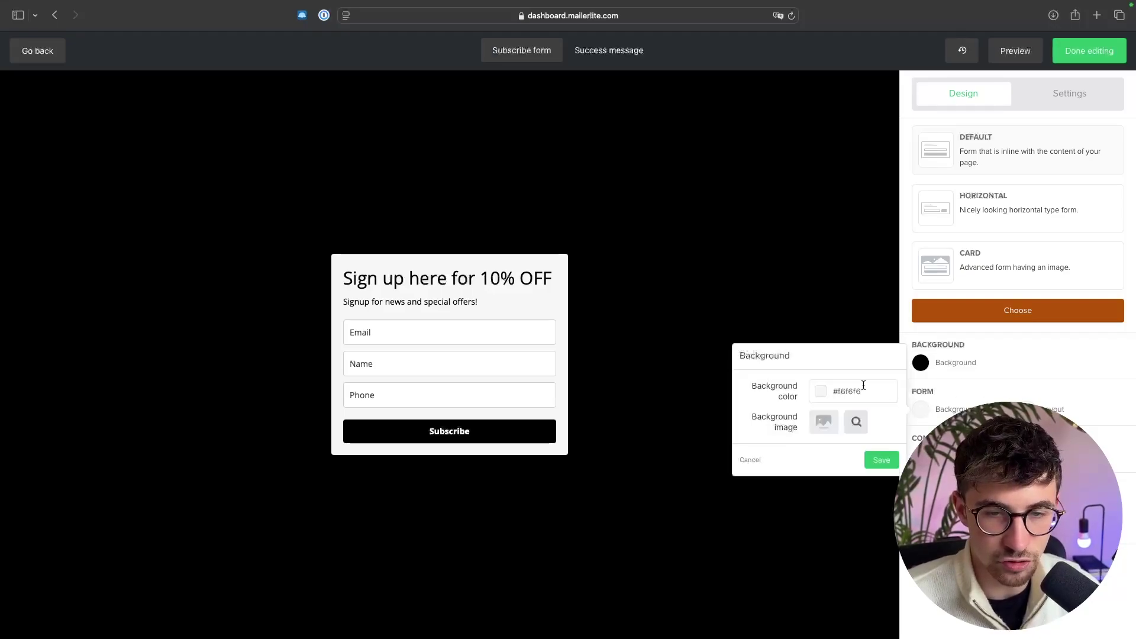
left_click(1047, 409)
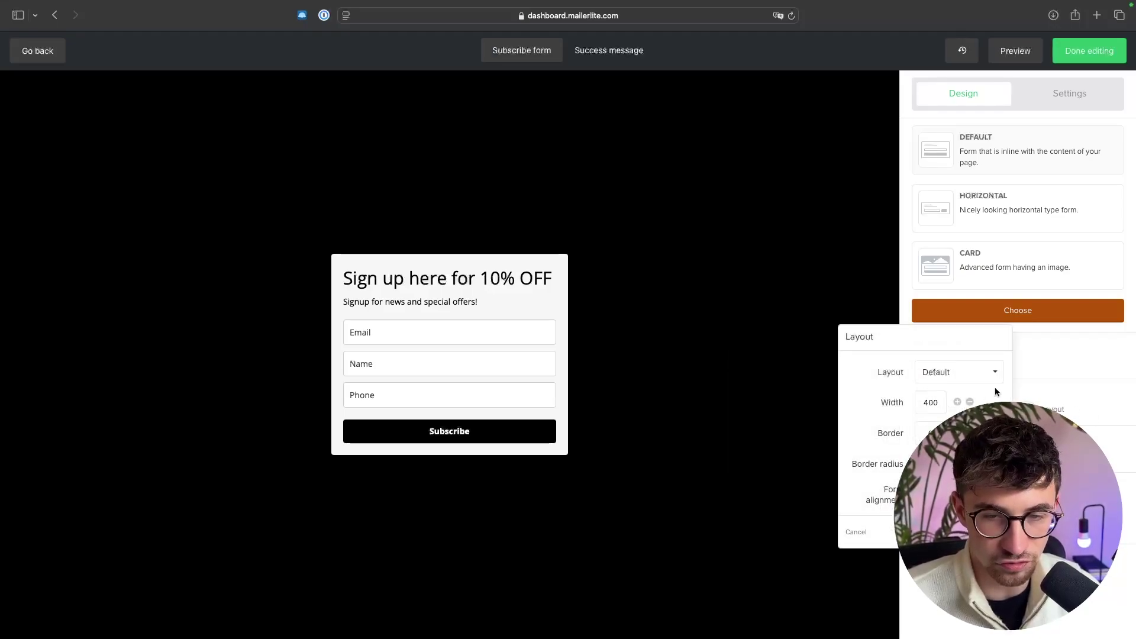
left_click(1128, 439)
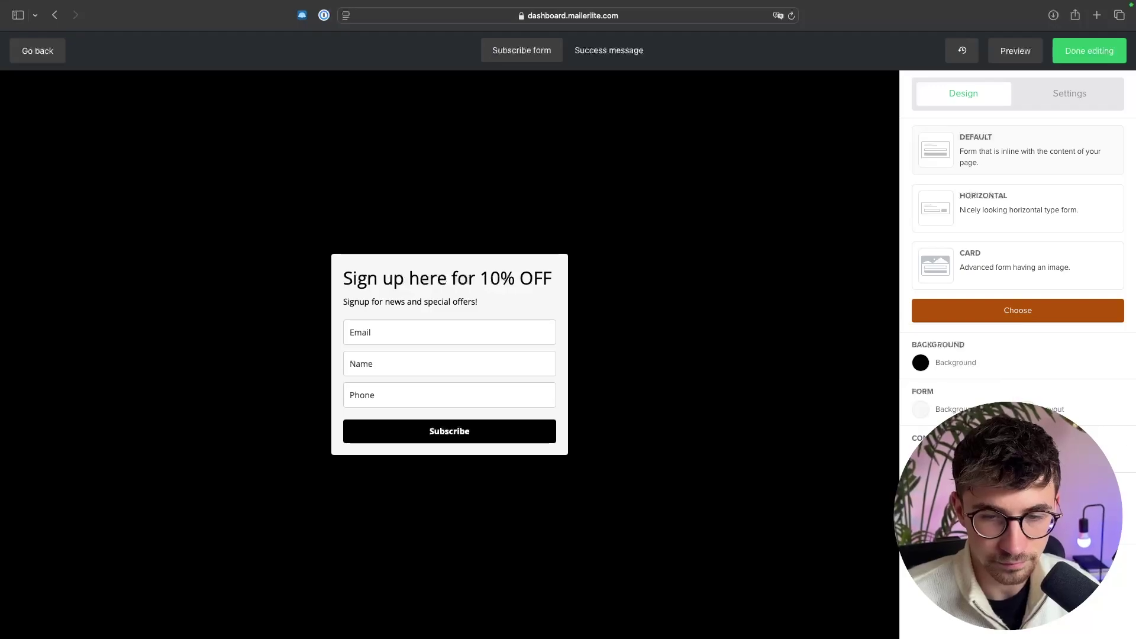
Step: Change the Subscribe button's background color to bright blue and keep the new button style
left_click(921, 526)
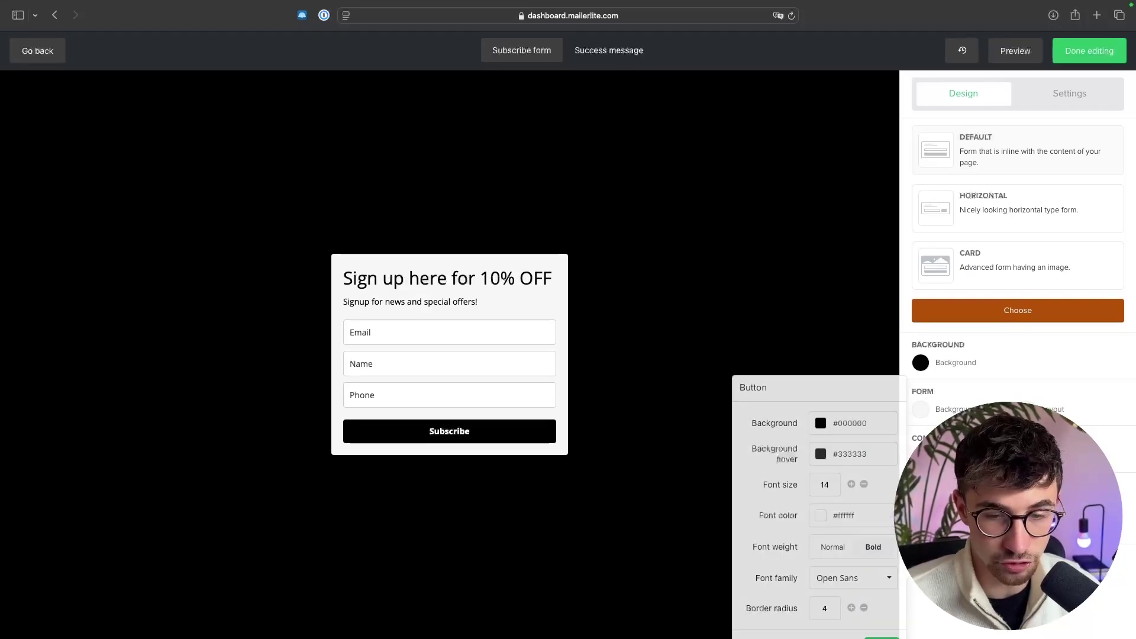
left_click(840, 423)
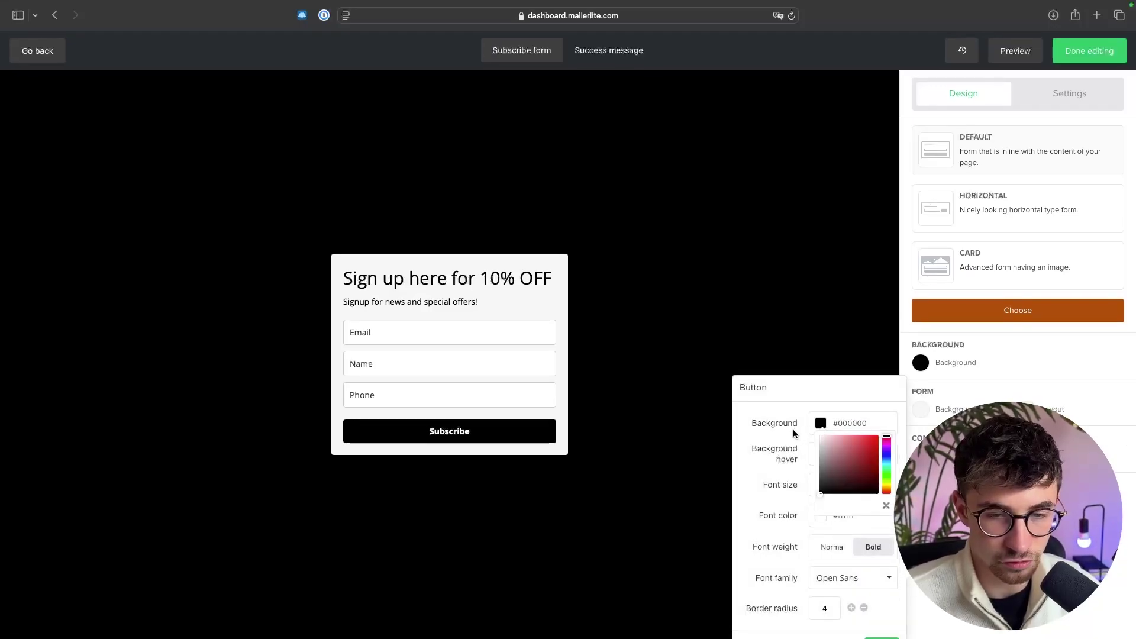
left_click(885, 453)
left_click(878, 436)
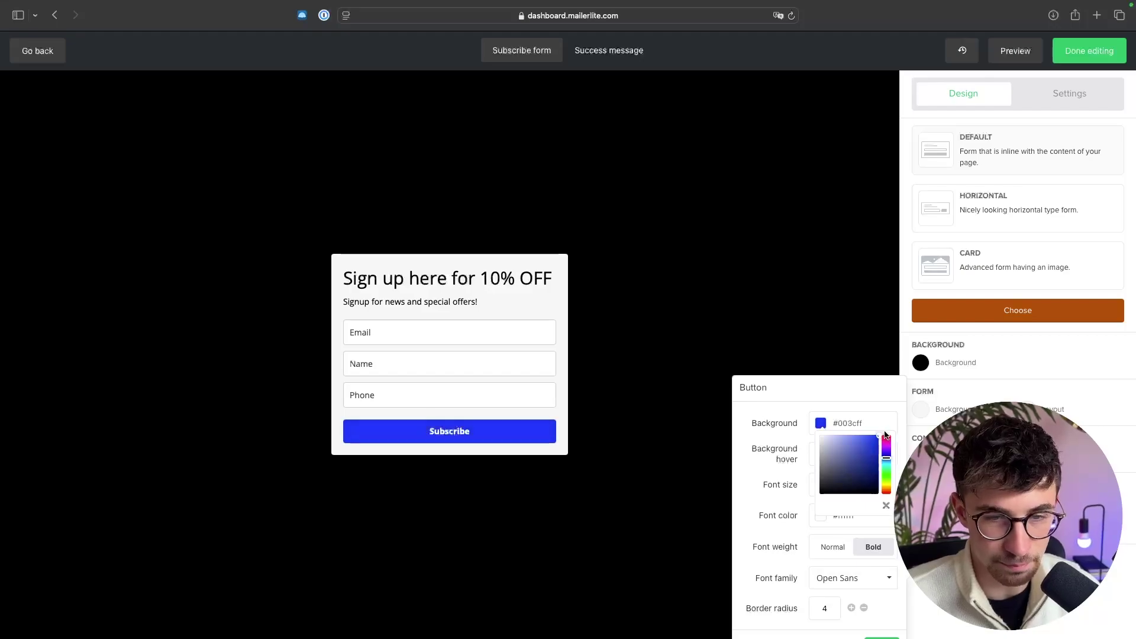
left_click_drag(885, 457, 885, 460)
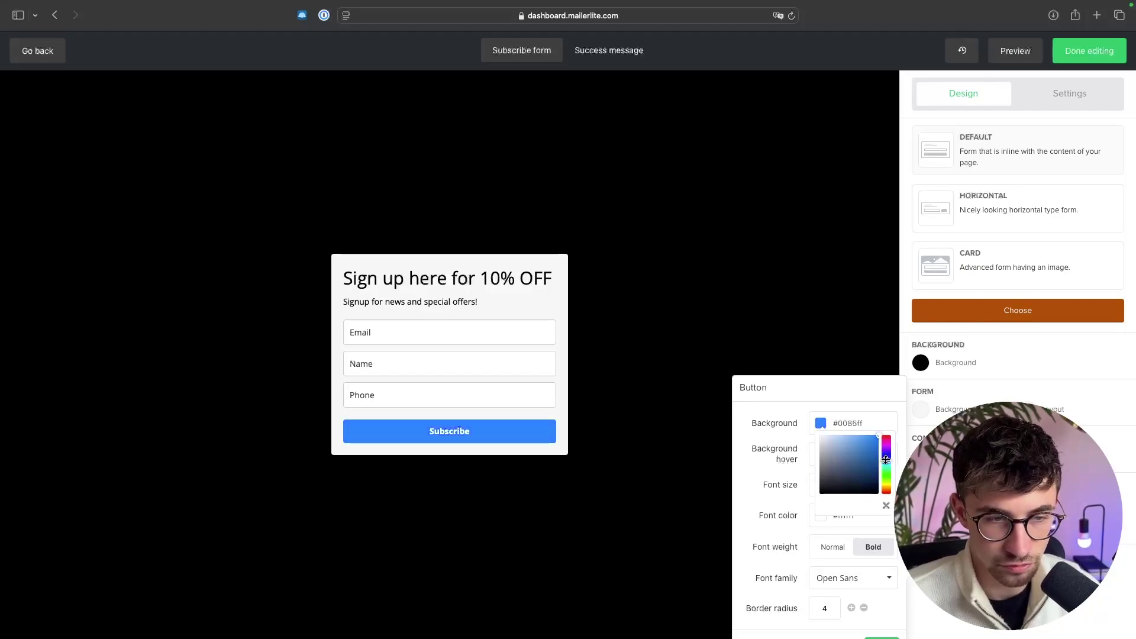
left_click(847, 335)
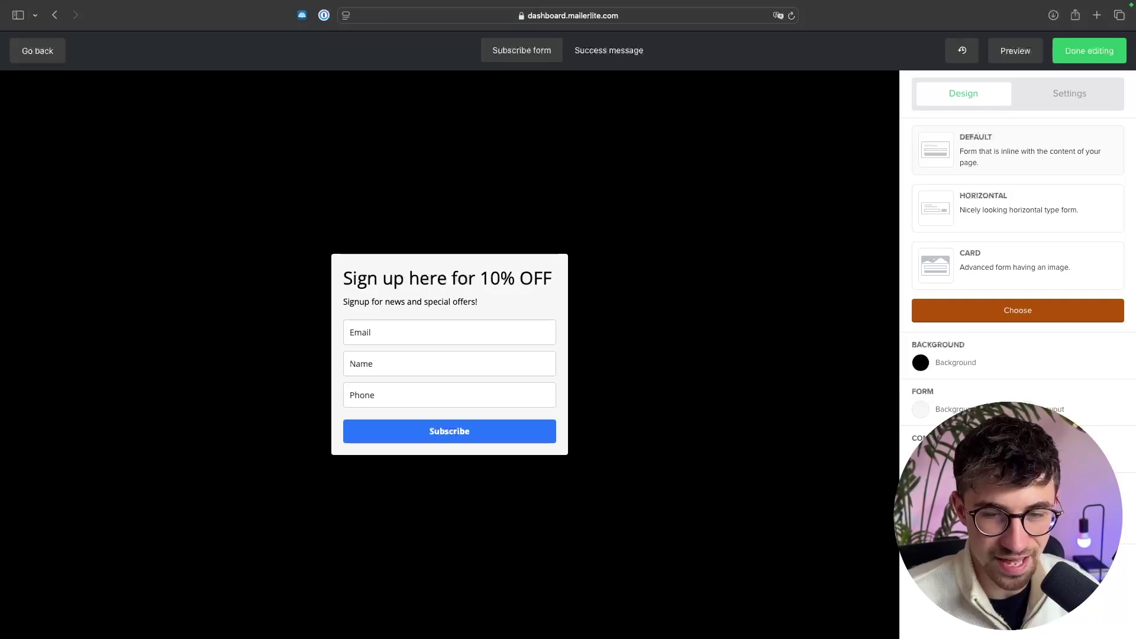
Step: Examine the heading's style options without changing them, check the optional form settings, and return to the design options
left_click(447, 278)
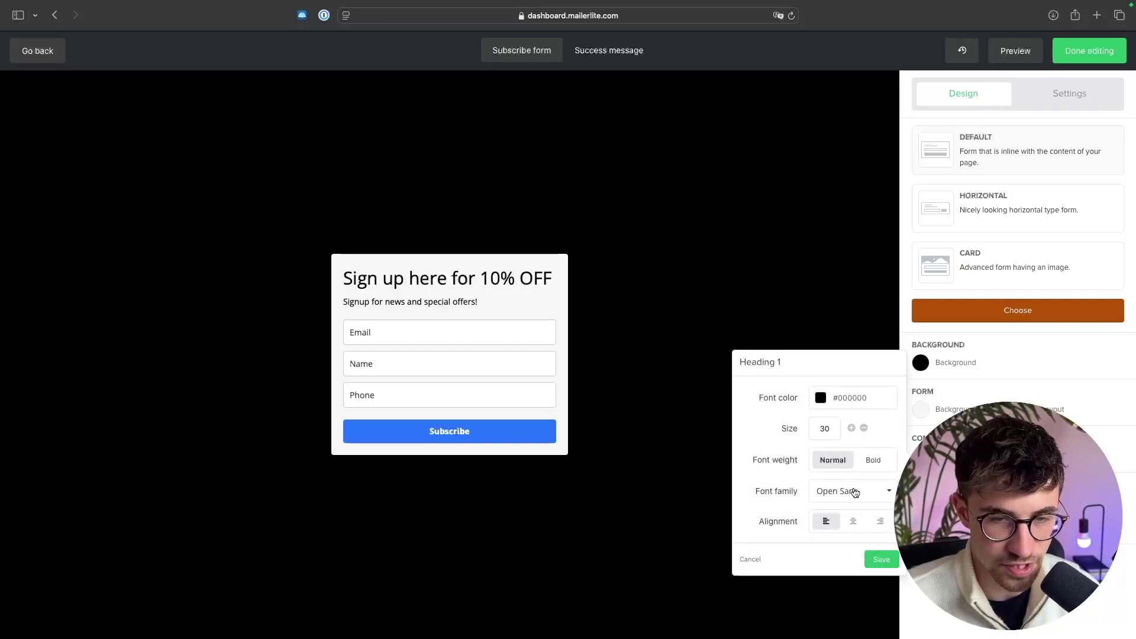
left_click(750, 559)
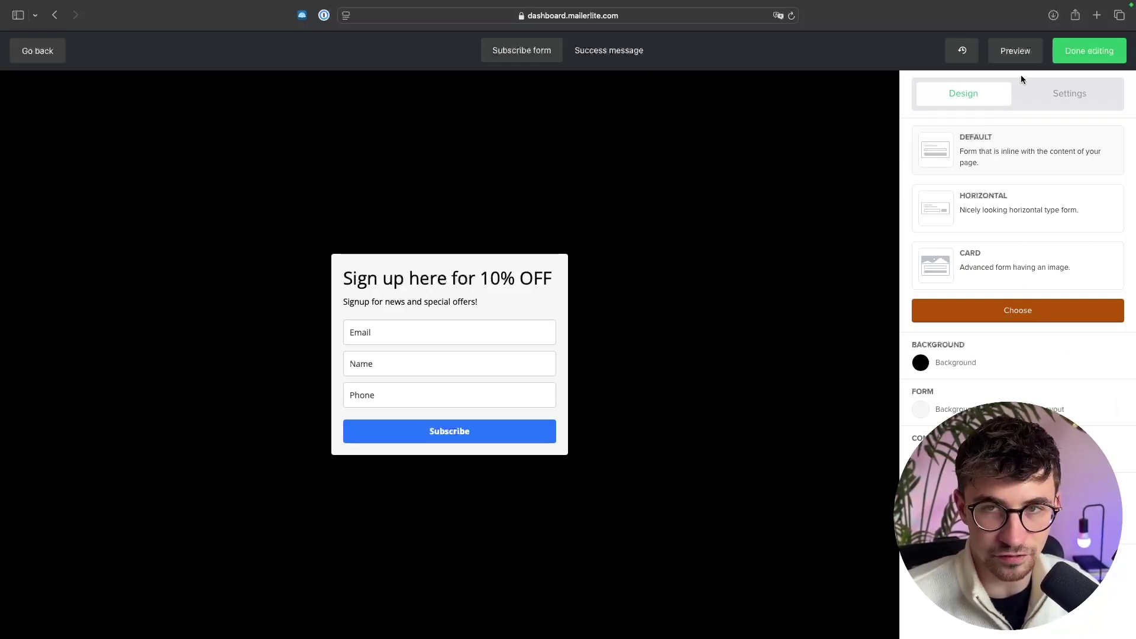
left_click(1059, 93)
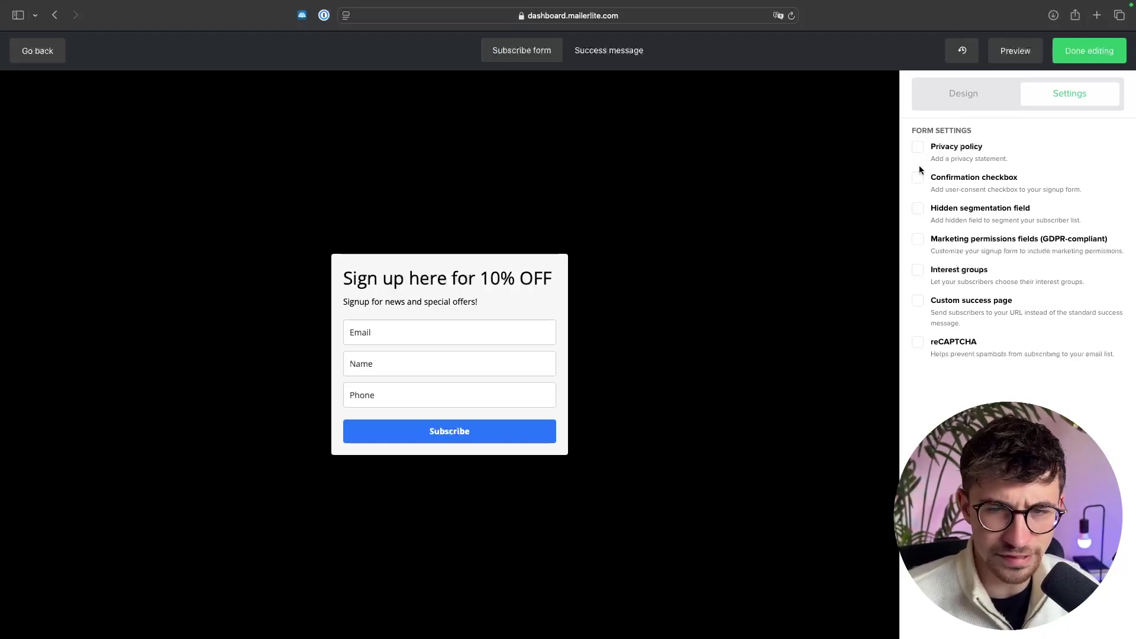
left_click(978, 105)
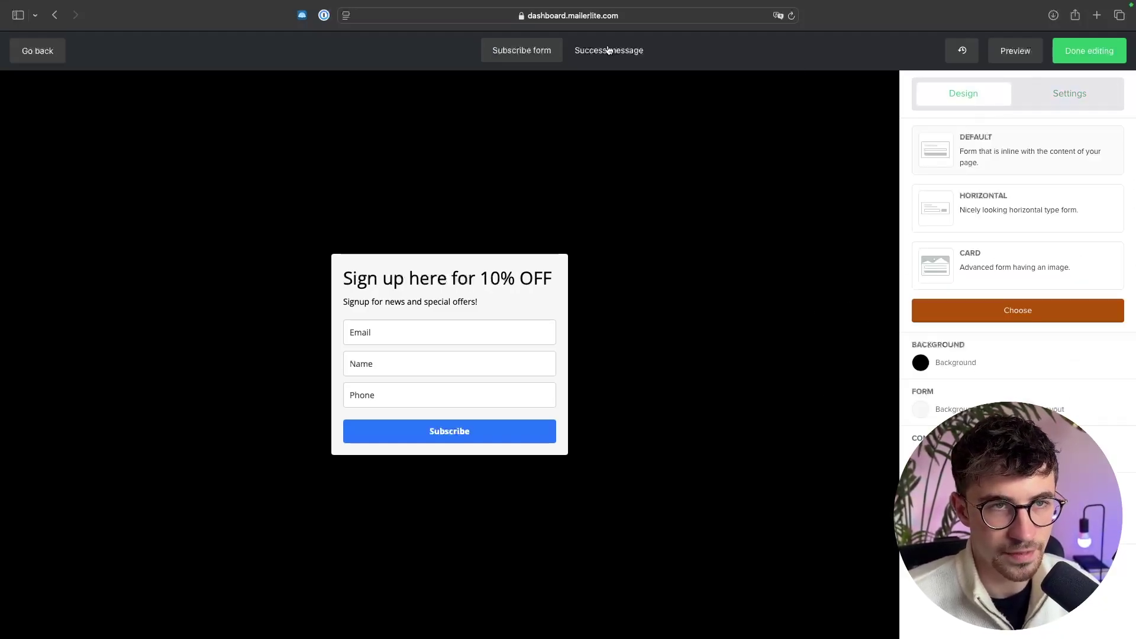
Step: Review the success message's heading and text, and finish editing the form
left_click(568, 56)
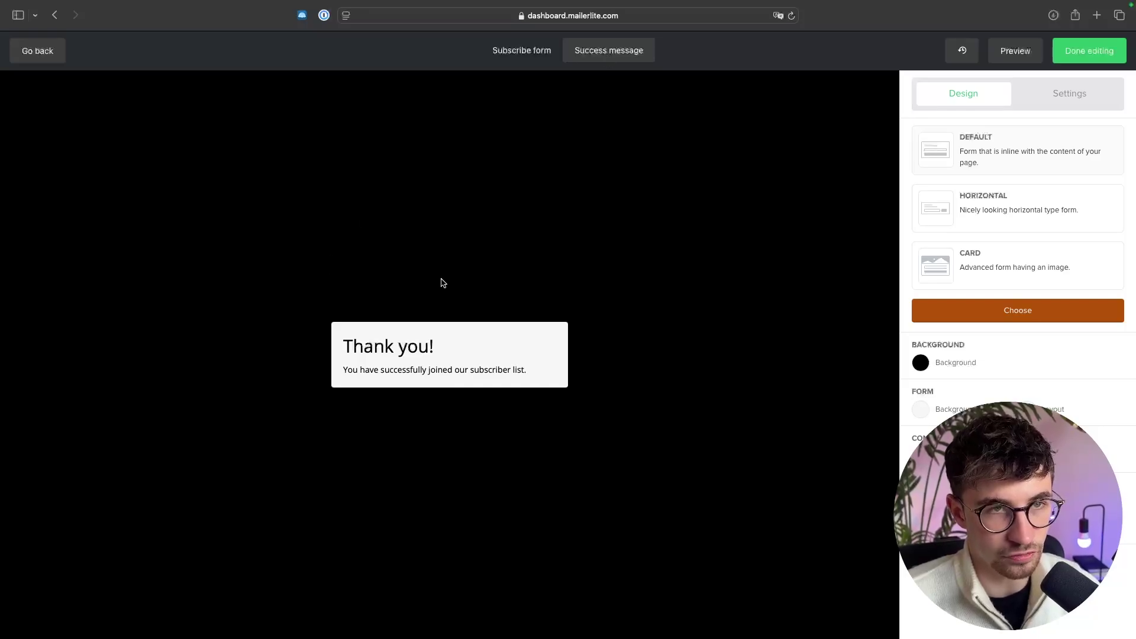
left_click(396, 355)
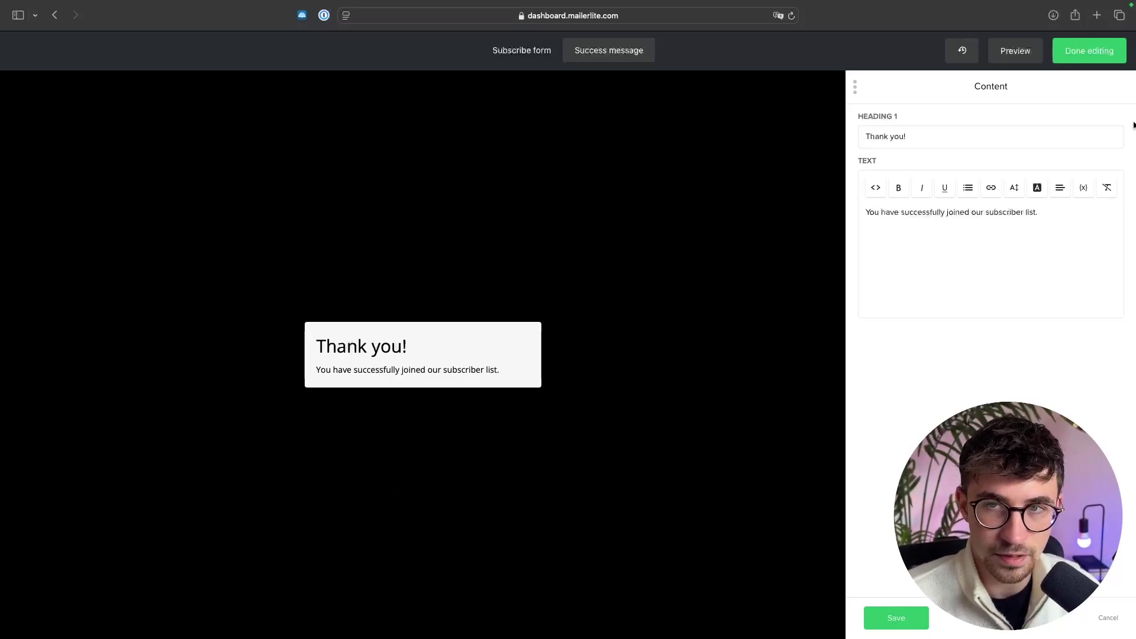
left_click(1089, 52)
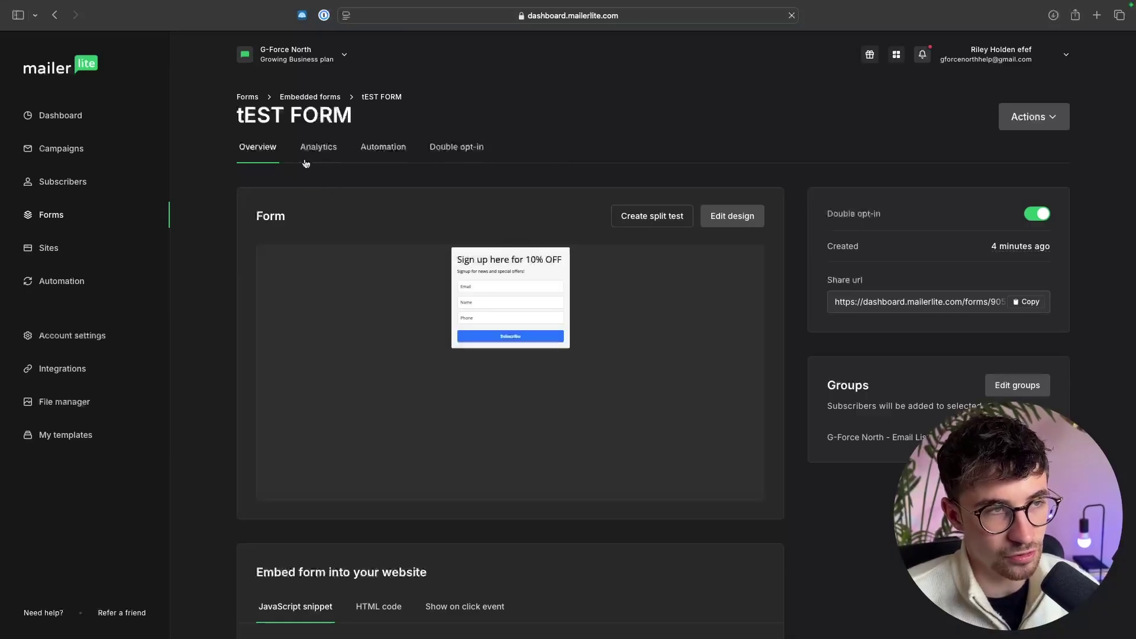
Step: Examine the options for embedding the form into a website, including the JavaScript snippet and HTML code
scroll(533, 213, "down", 5)
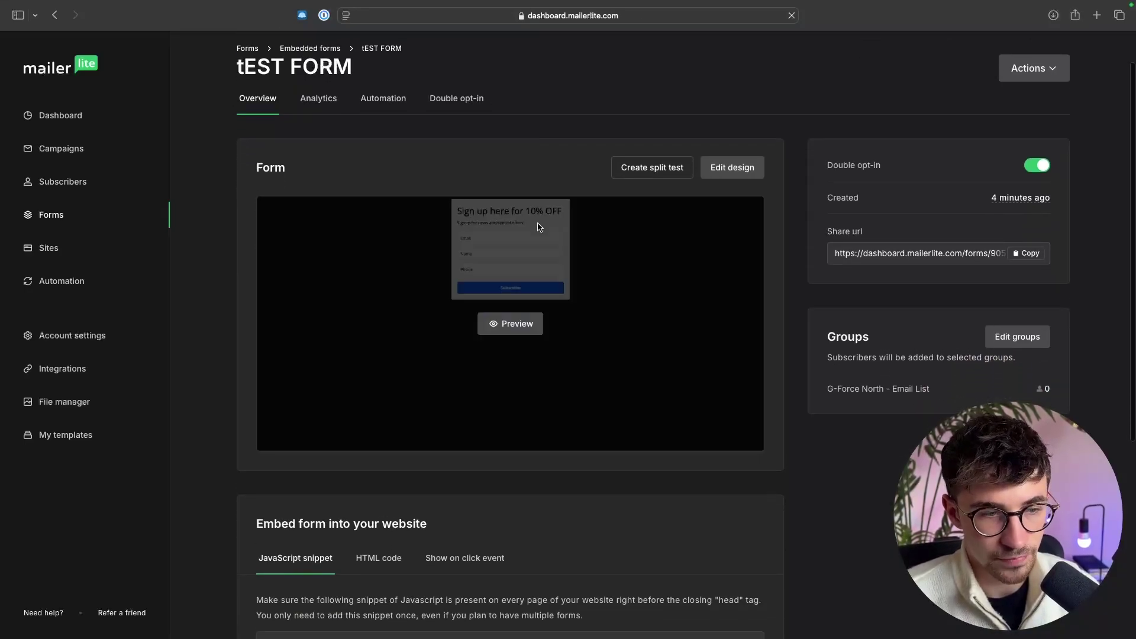
scroll(538, 226, "down", 3)
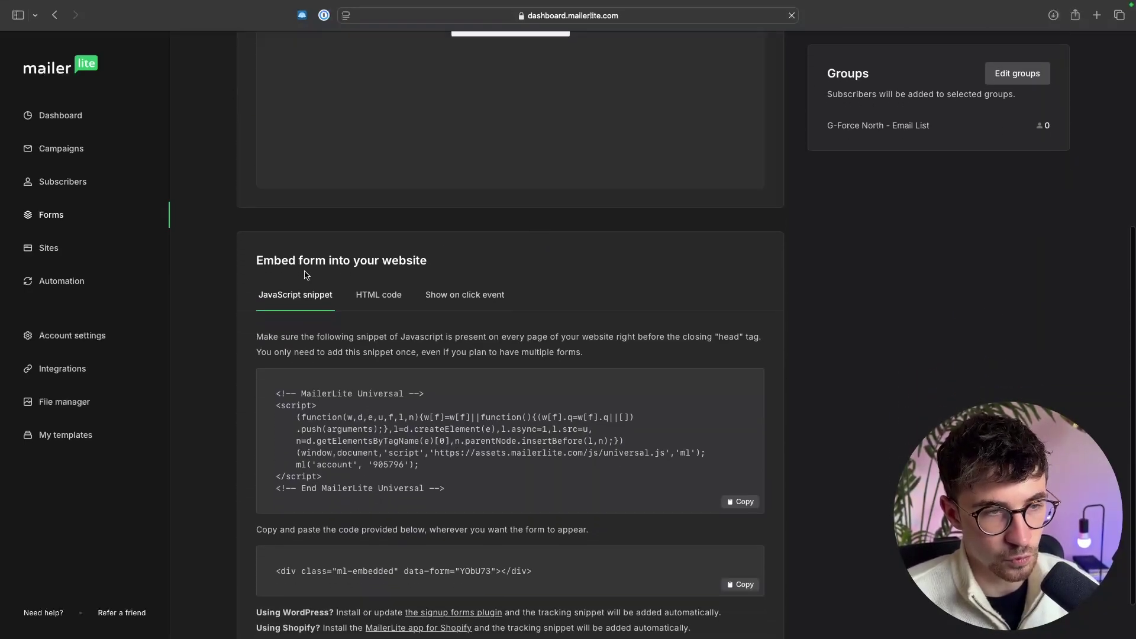
left_click_drag(248, 270, 507, 269)
left_click(507, 272)
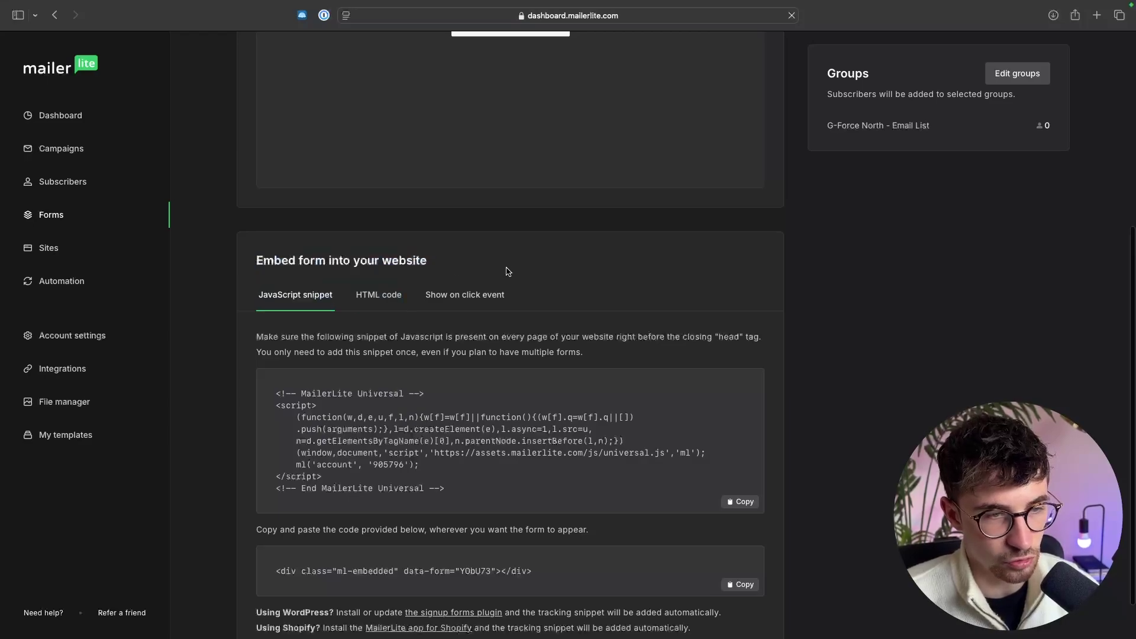
scroll(533, 331, "up", 1)
scroll(304, 352, "down", 3)
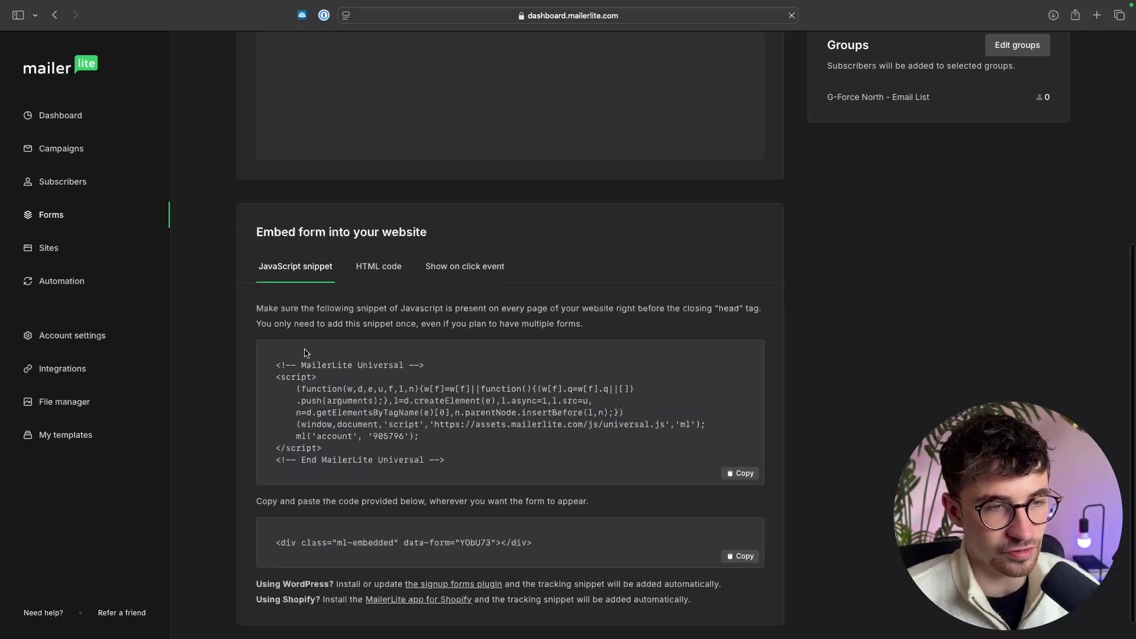
left_click_drag(255, 247, 339, 244)
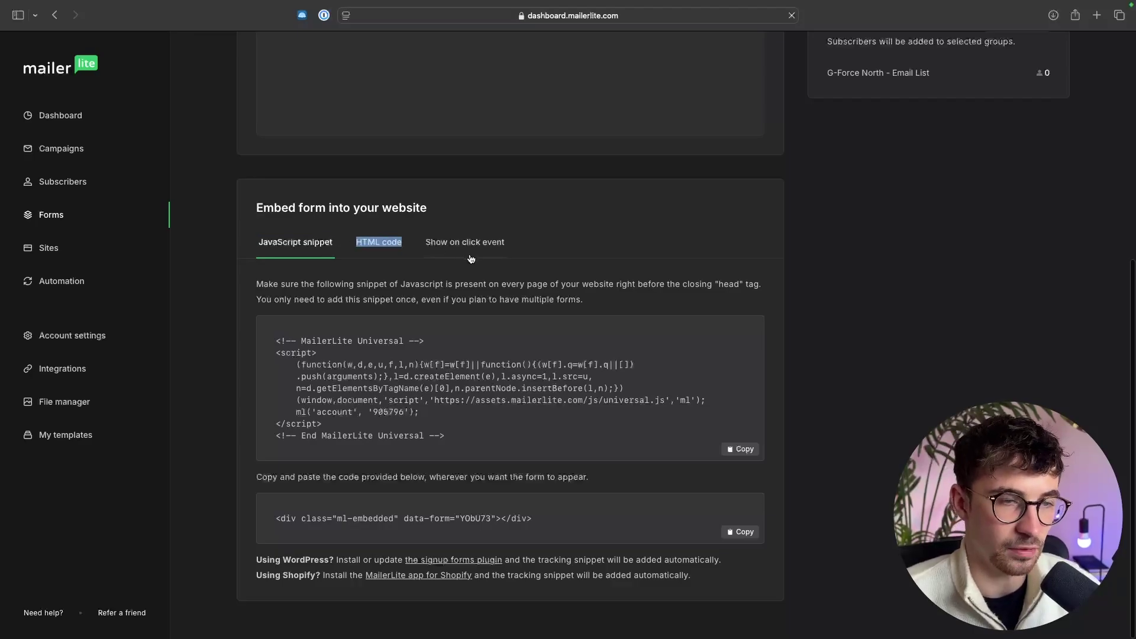
Step: Show the form's HTML code for embedding and copy it for use on the website
left_click(391, 248)
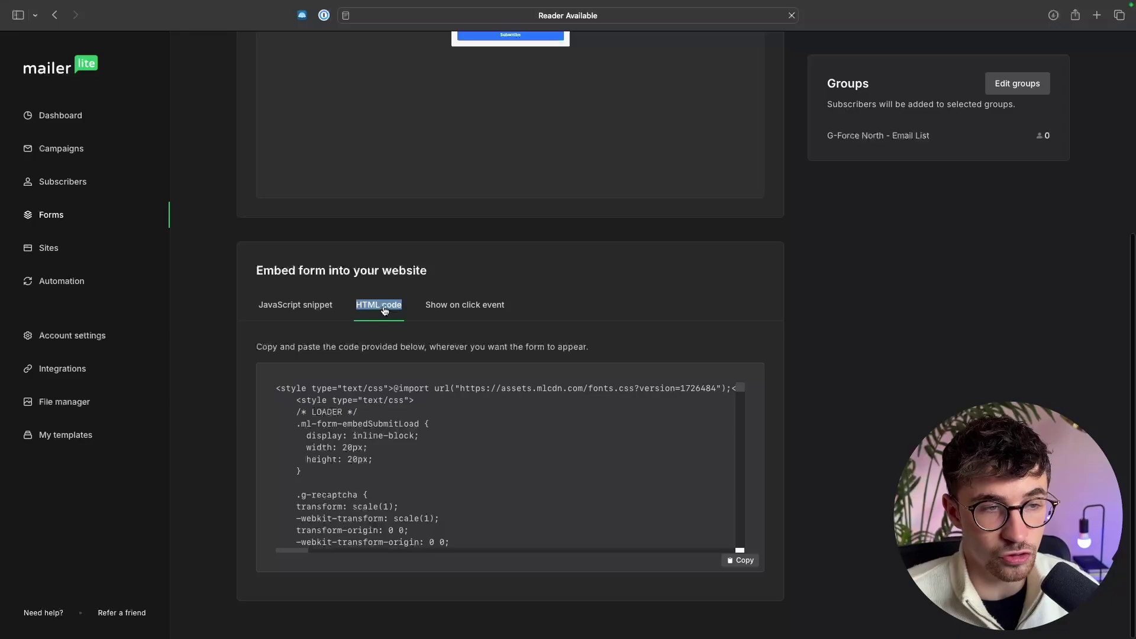
left_click(424, 321)
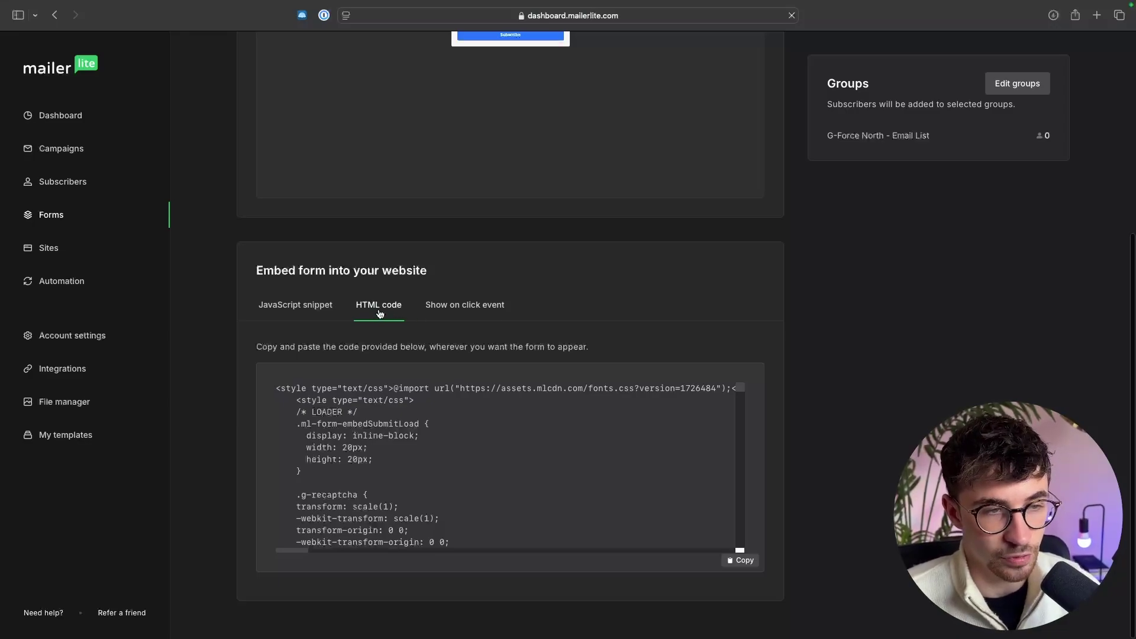
scroll(404, 444, "down", 5)
scroll(405, 444, "up", 5)
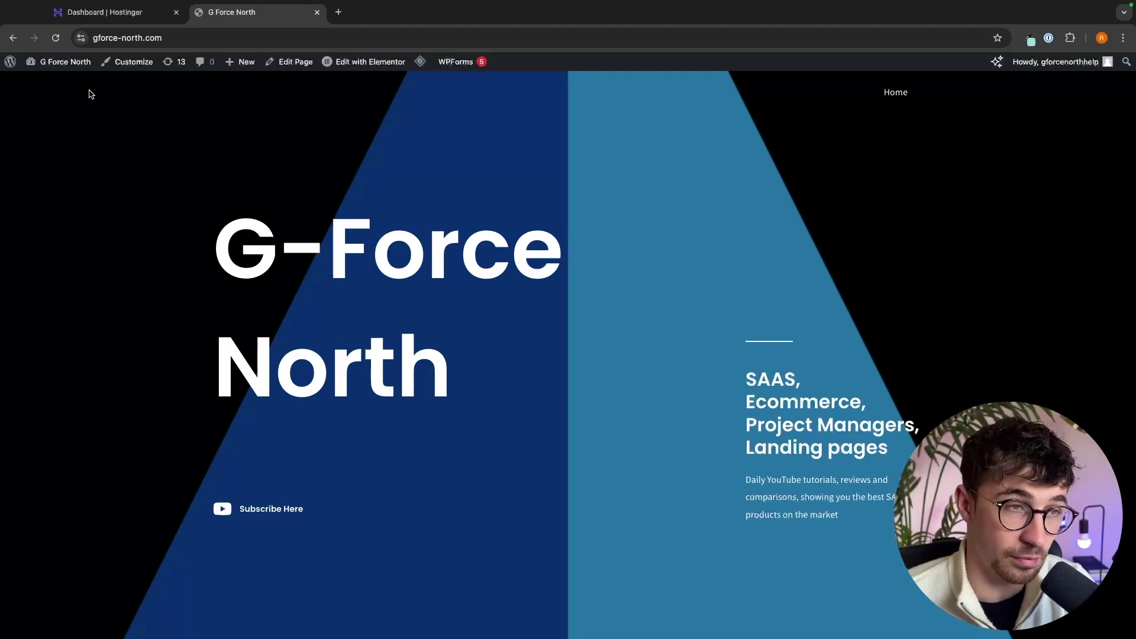
Step: Open the website's home page in Elementor and paste the form's HTML code into a new HTML widget below the subscriber and video counts
left_click(358, 66)
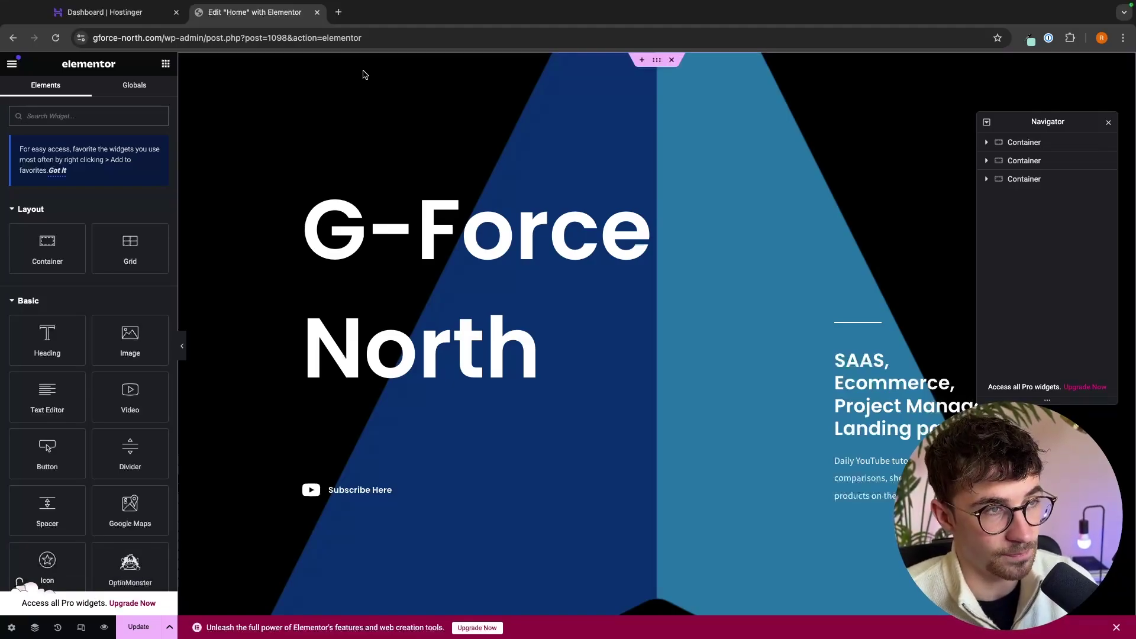
type("html")
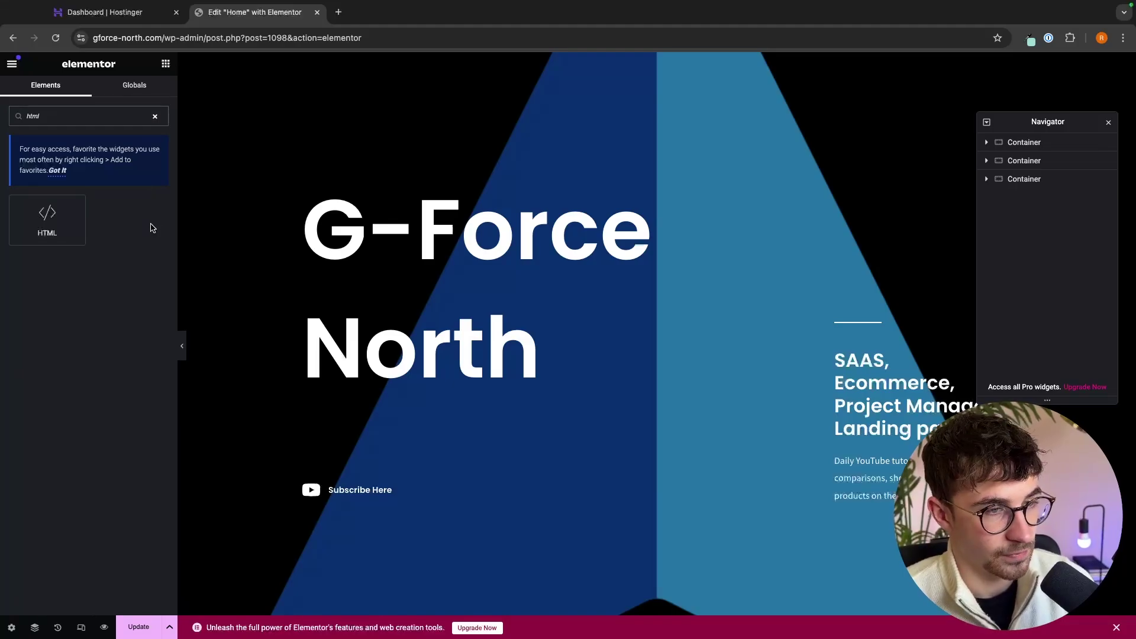
scroll(347, 278, "down", 15)
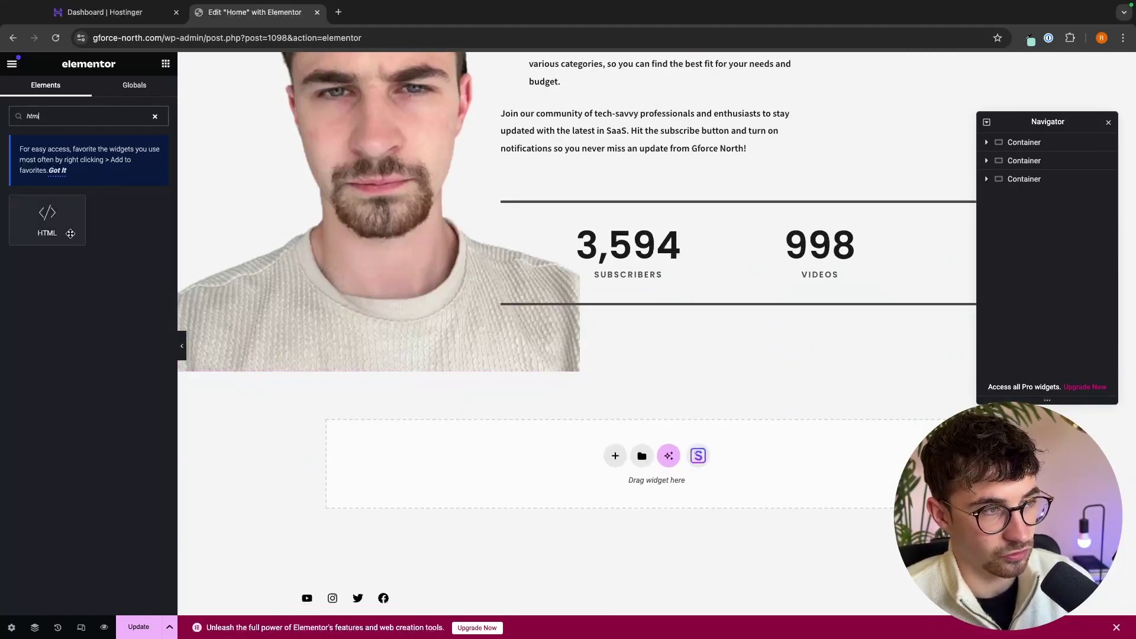
left_click_drag(47, 219, 599, 428)
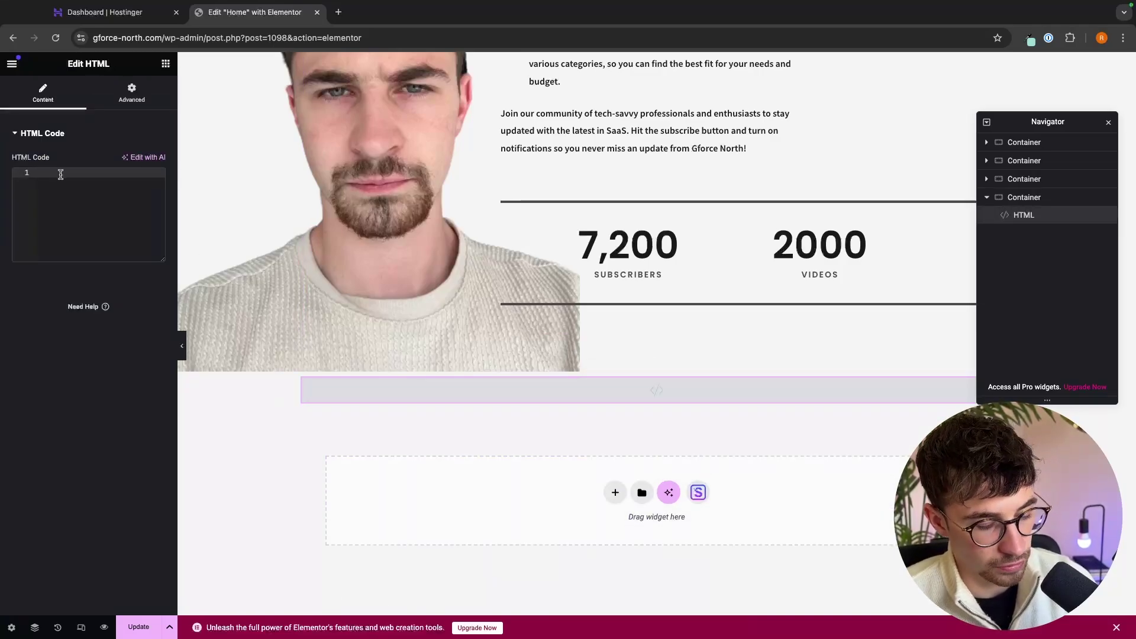
key("super+v")
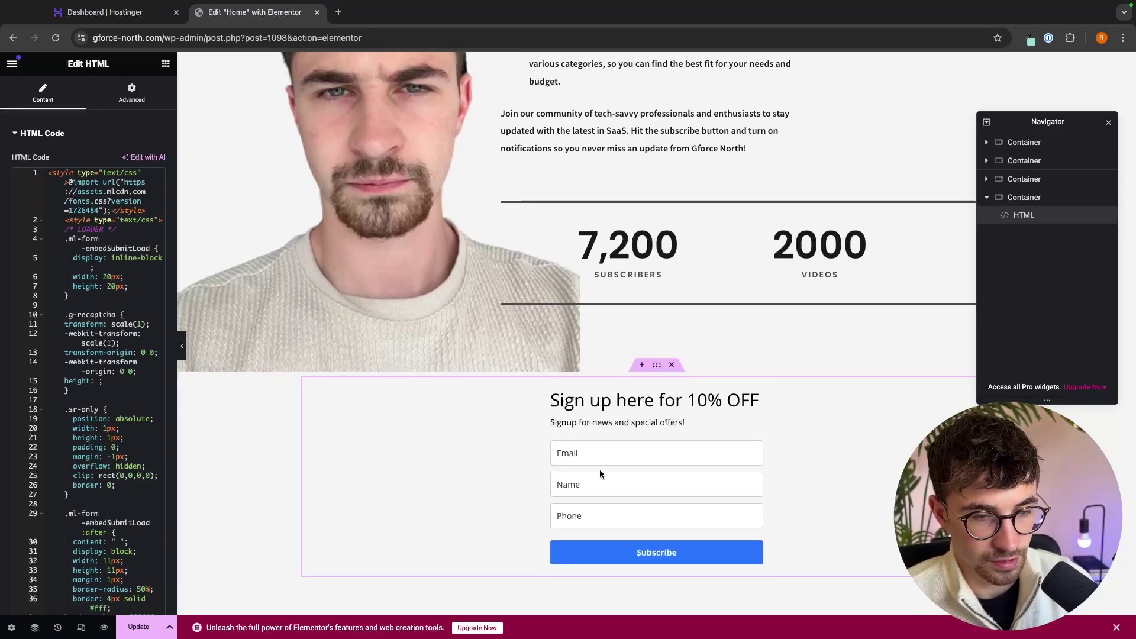
scroll(708, 429, "down", 1)
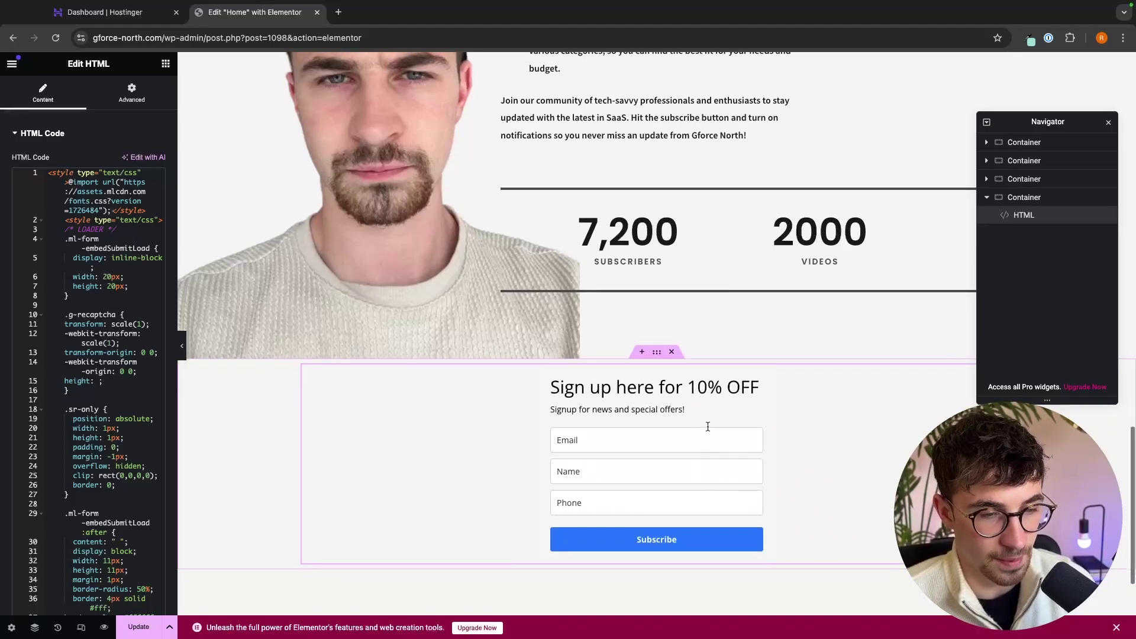
scroll(714, 410, "down", 5)
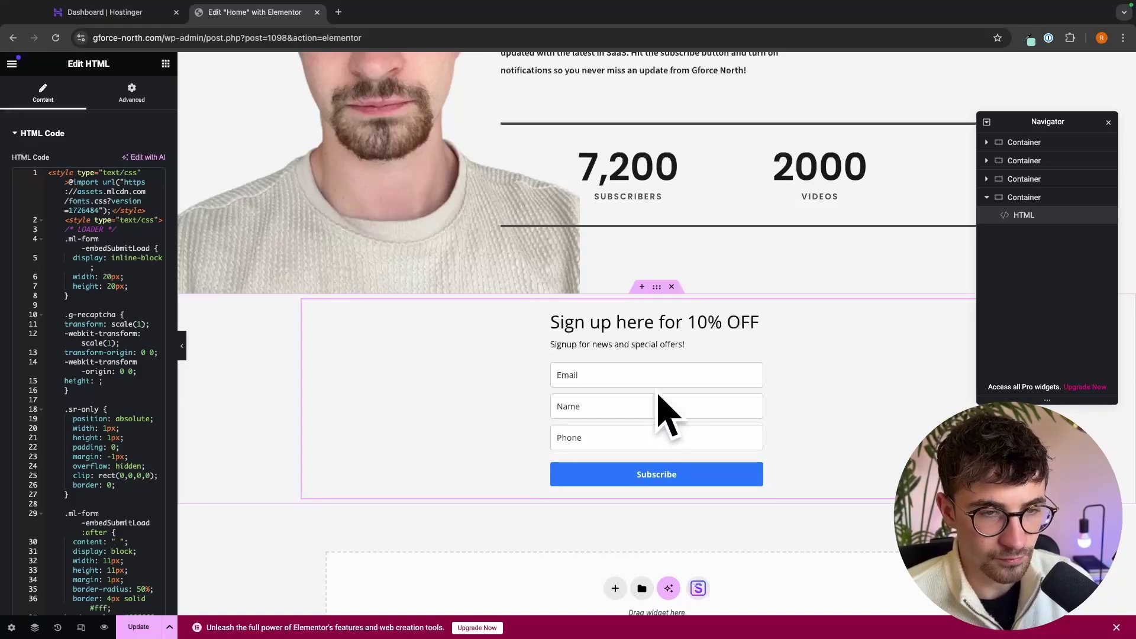
Step: Switch back to MailerLite and create a new pop-up form named Test
key("super+Tab")
scroll(591, 278, "up", 2)
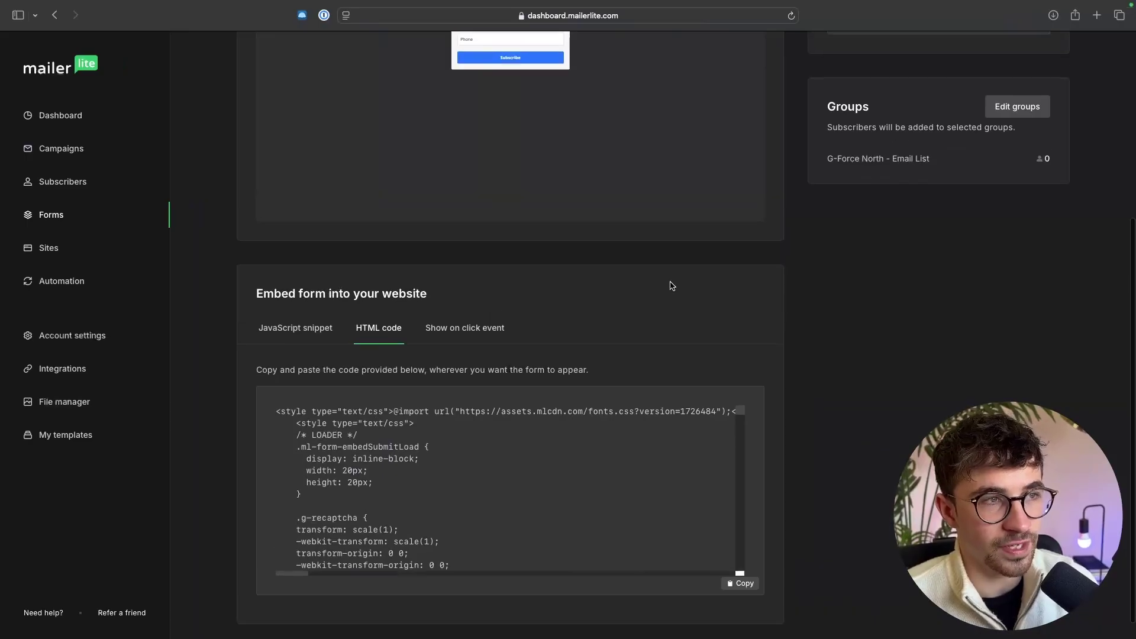
left_click(73, 217)
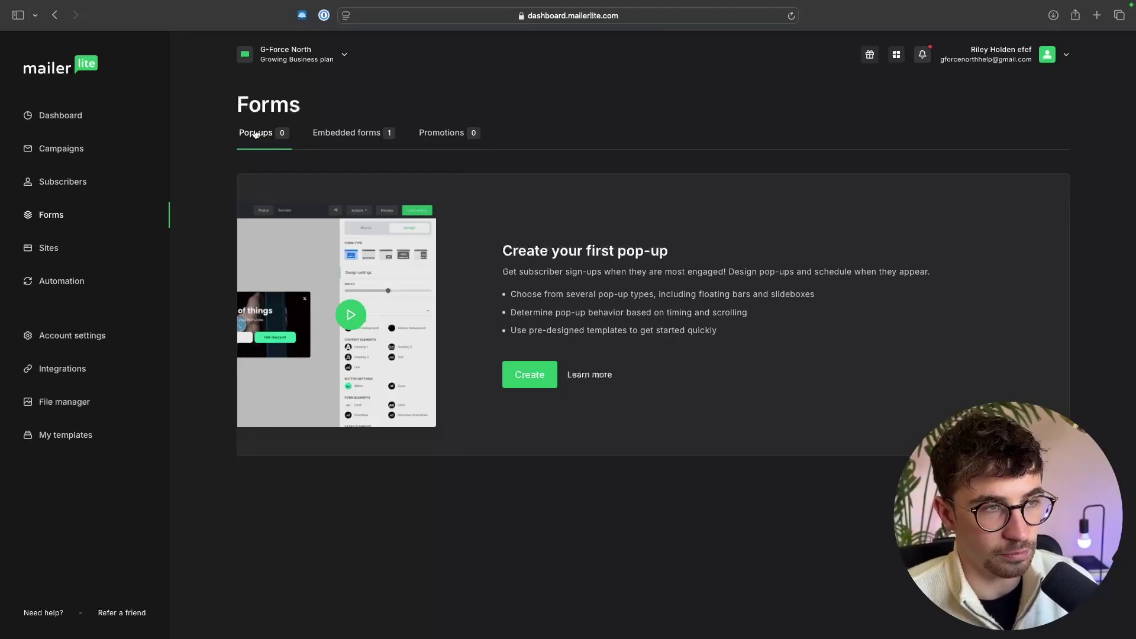
left_click(539, 385)
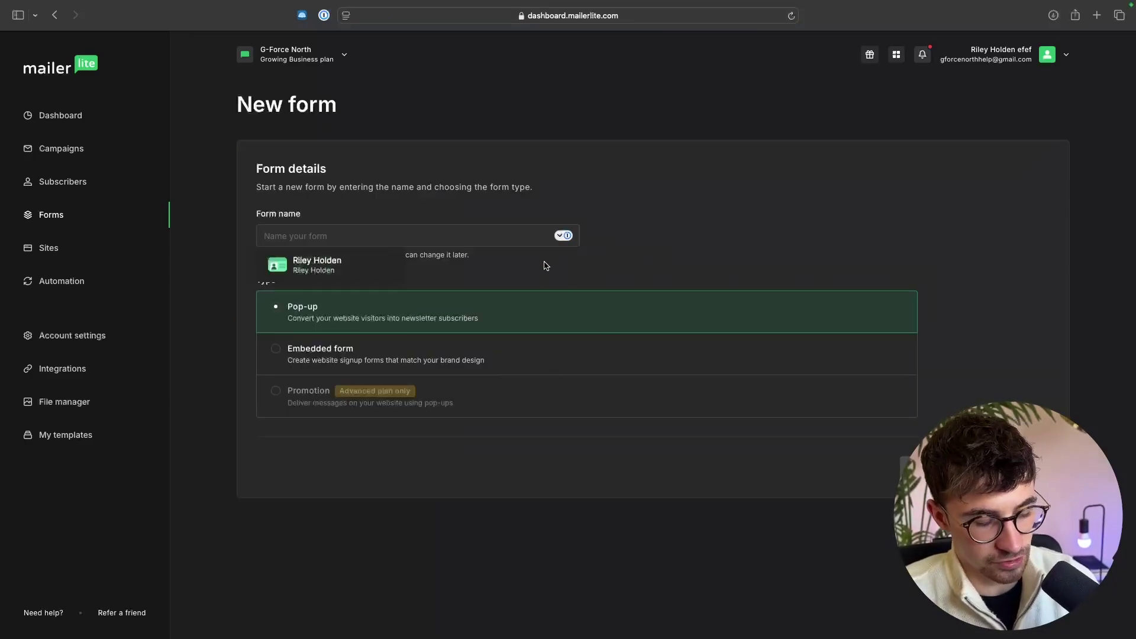
type("Test")
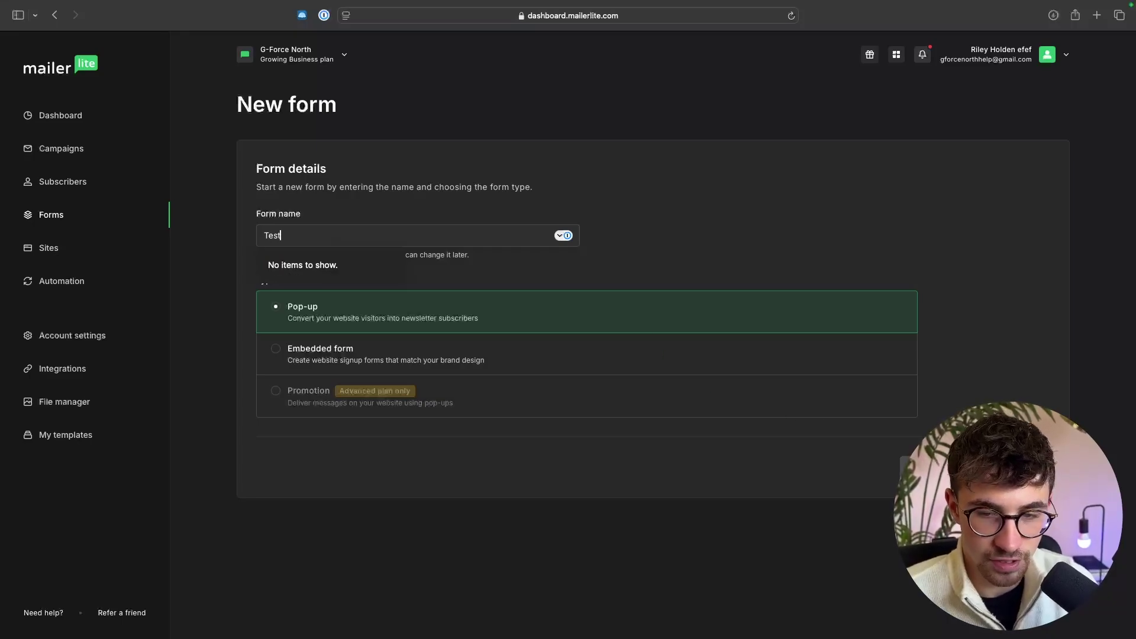
key("Return")
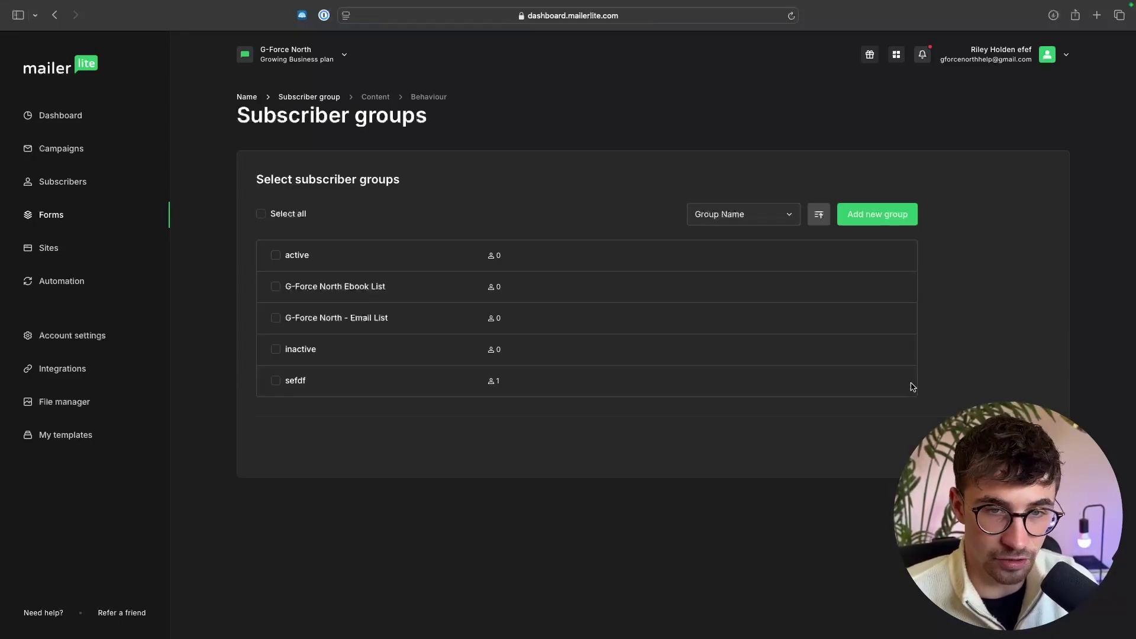
Step: Assign the pop-up to the G-Force North Ebook List group and choose the Superhero: Full template
left_click(359, 285)
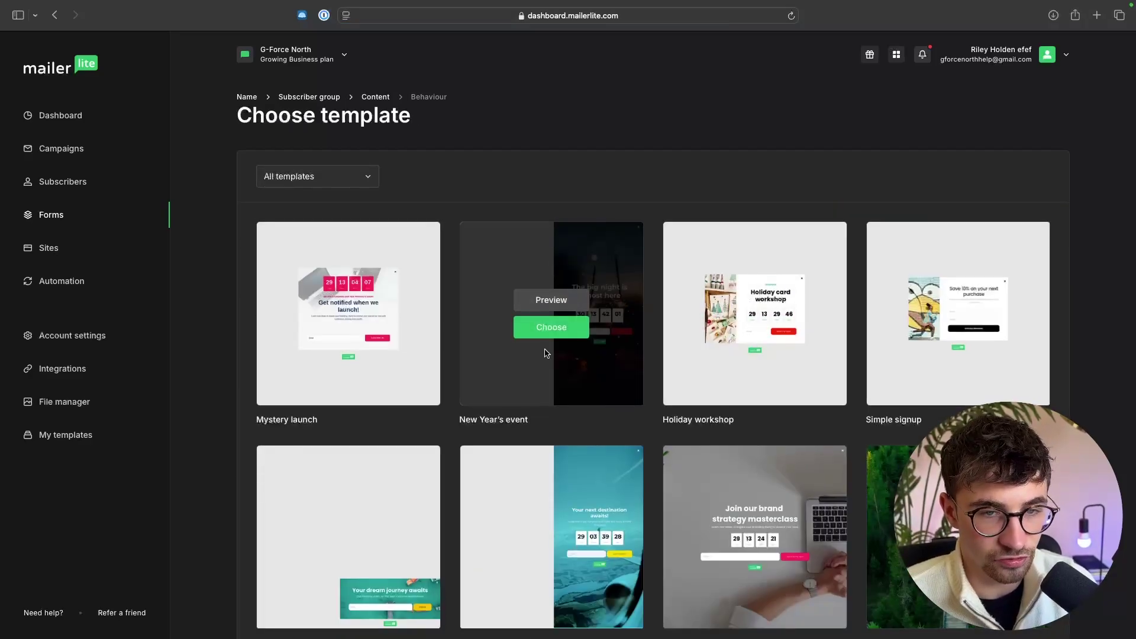
scroll(656, 439, "down", 3)
scroll(655, 439, "down", 3)
scroll(699, 477, "up", 2)
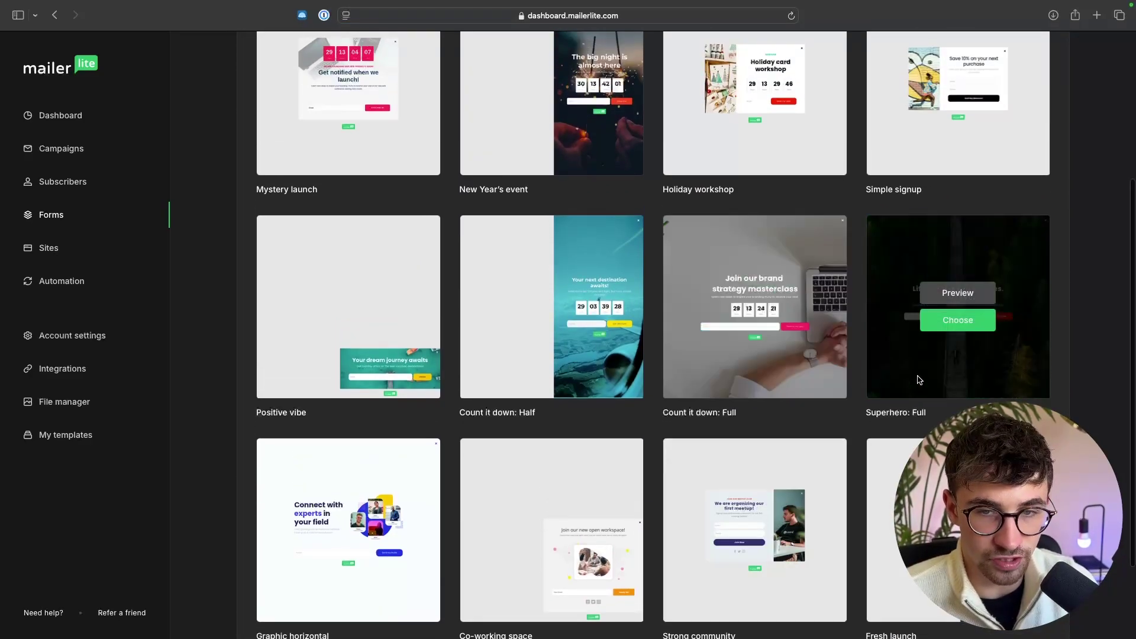
left_click(963, 322)
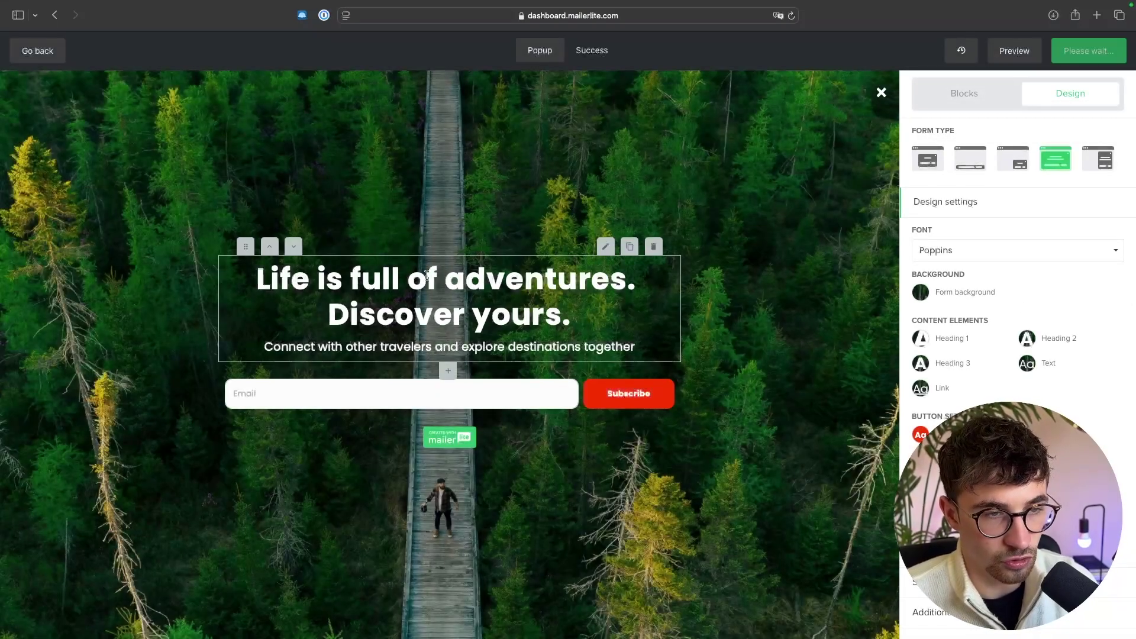
Step: Inspect the pop-up's heading text without changing it and finish editing the design
triple_click(426, 279)
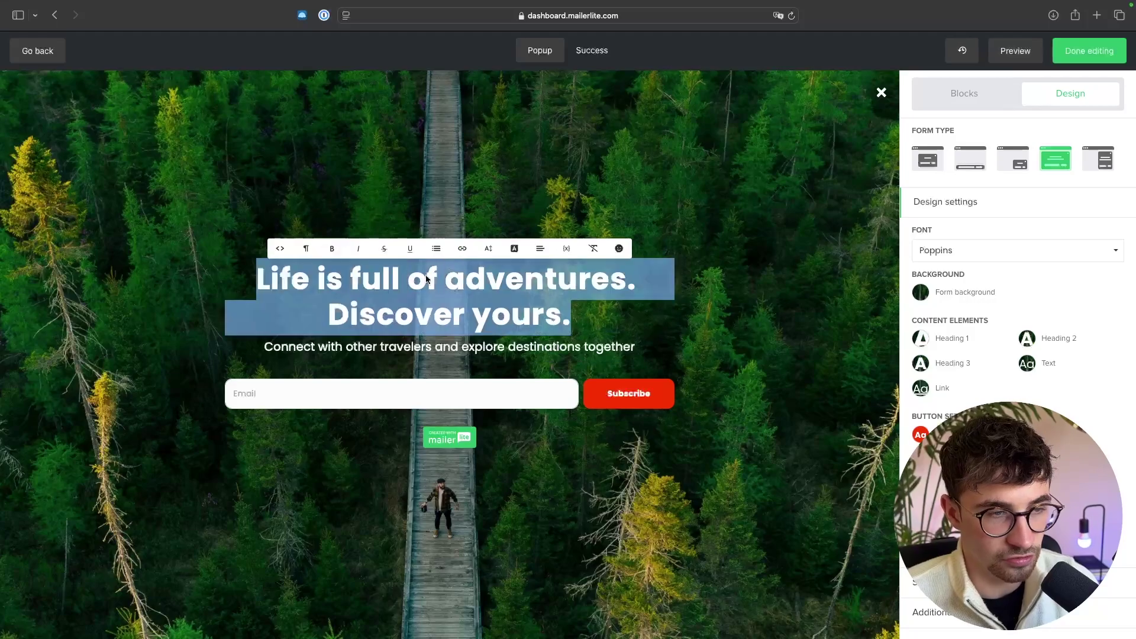
left_click(685, 286)
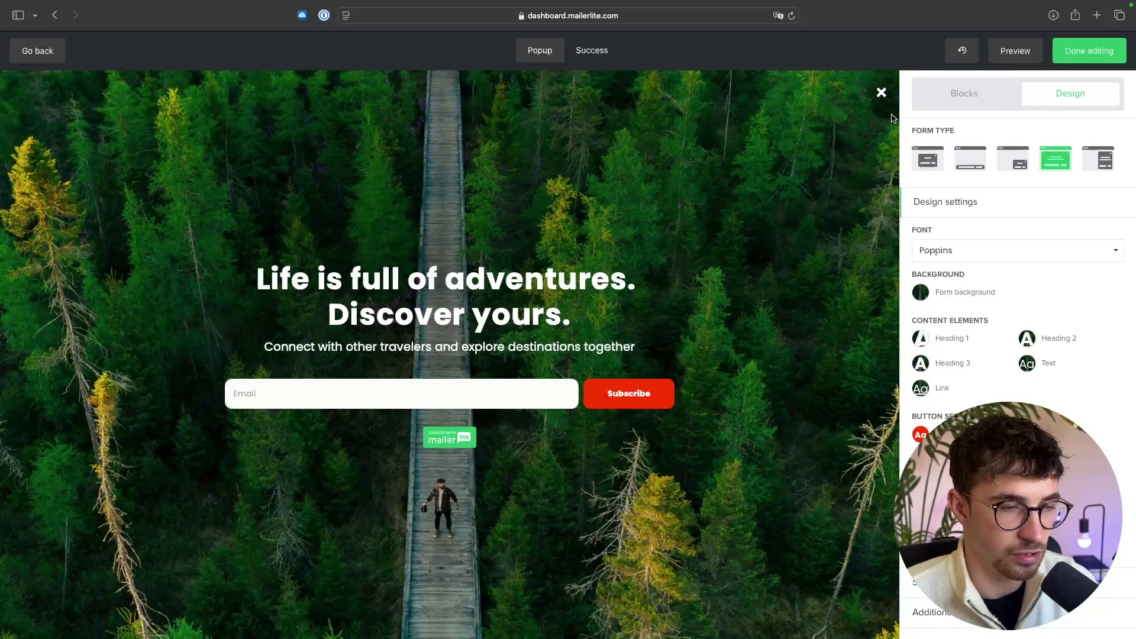
left_click(1108, 55)
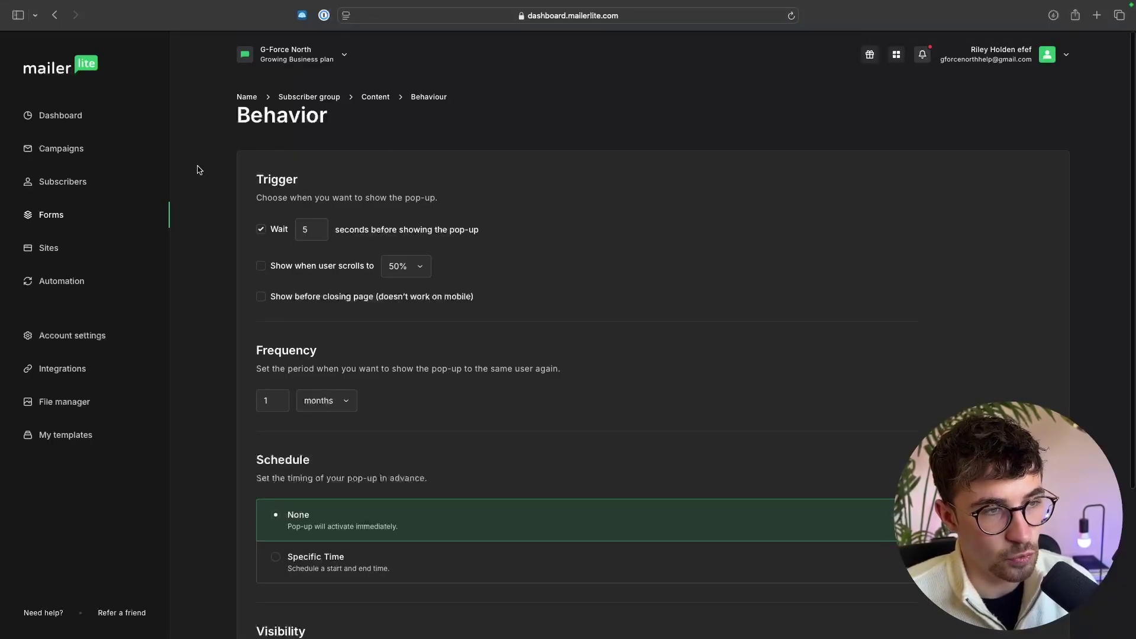
Step: Review the pop-up's trigger options for wait time and scroll percentage
left_click_drag(267, 232, 505, 229)
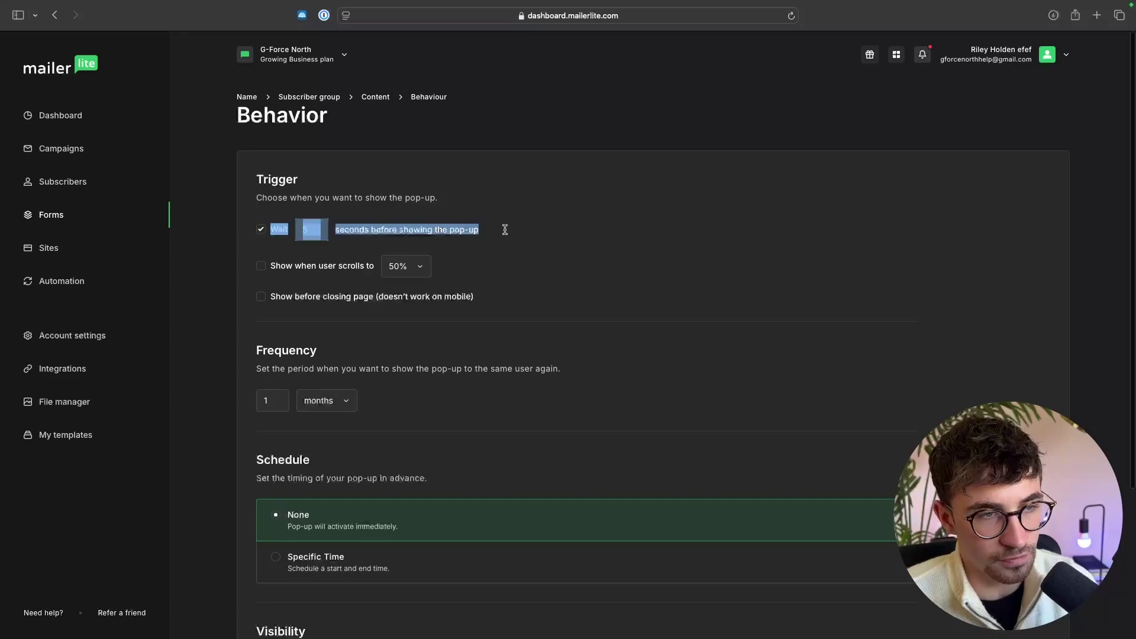
left_click(519, 234)
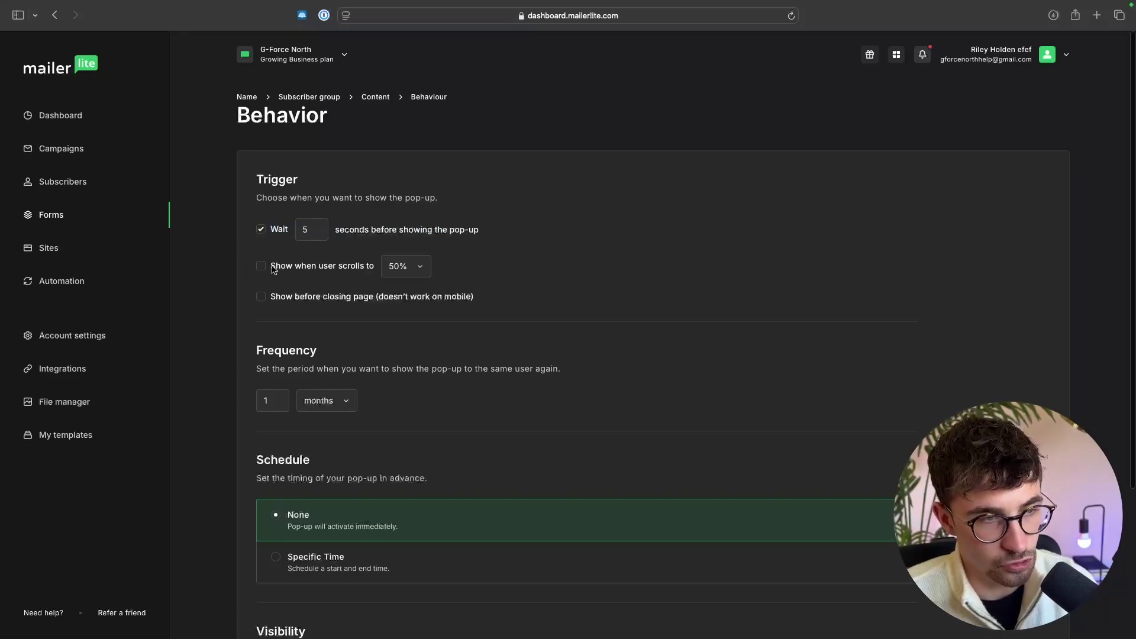
left_click_drag(273, 269, 436, 271)
left_click(436, 271)
scroll(520, 317, "down", 5)
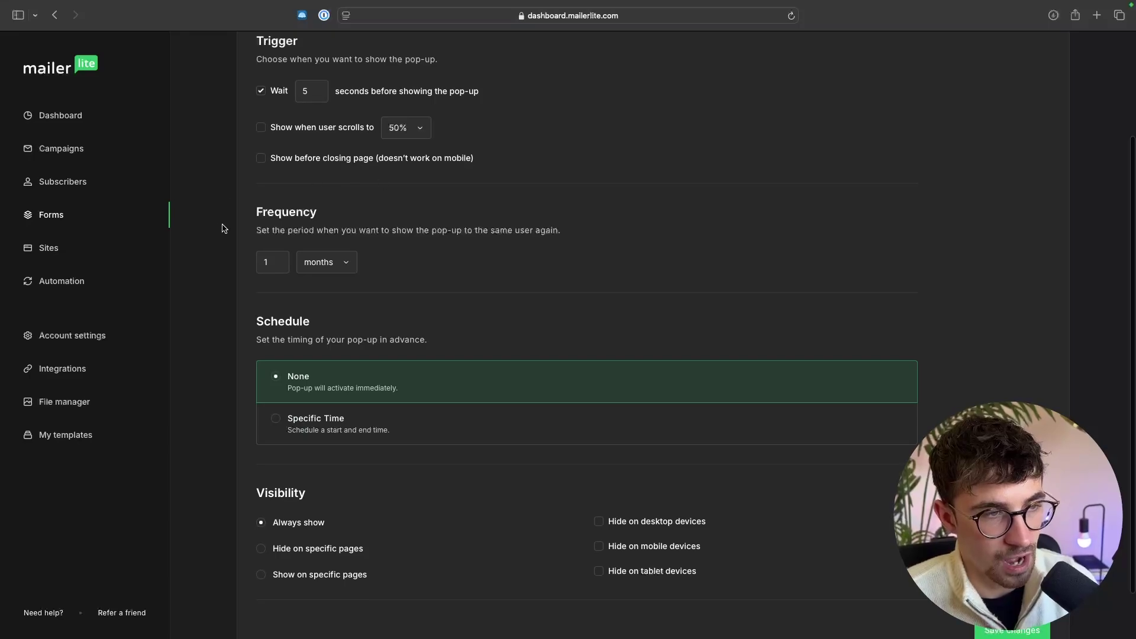
Step: Set the pop-up's display frequency to always, keep its schedule on None, and save the behavior settings
left_click_drag(252, 231, 568, 232)
left_click(518, 229)
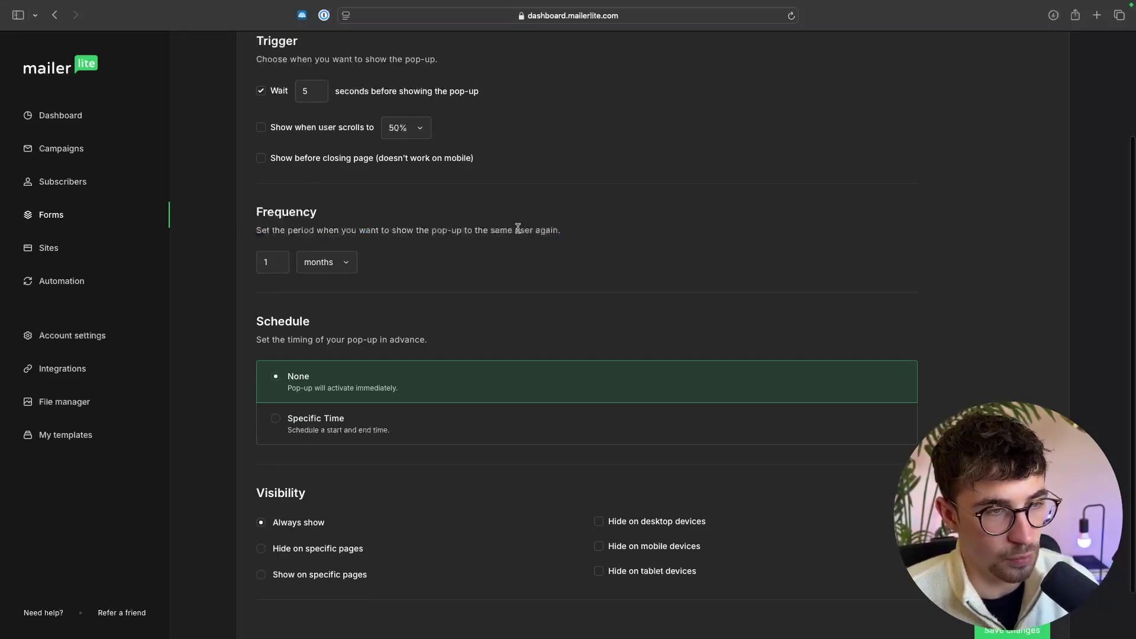
scroll(355, 243, "down", 1)
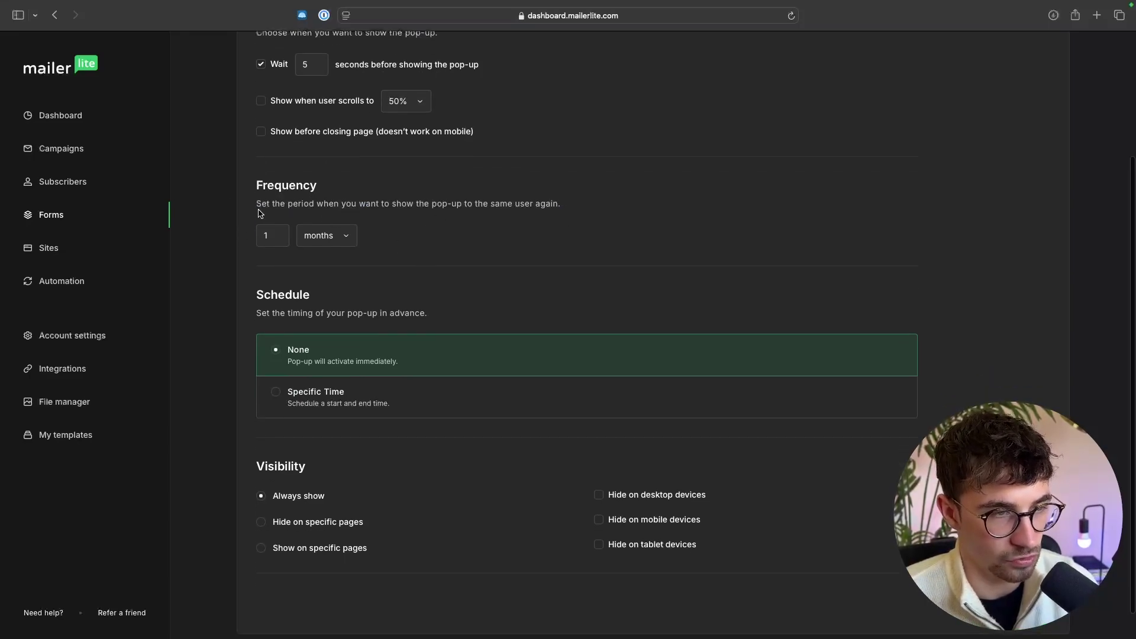
scroll(442, 304, "down", 1)
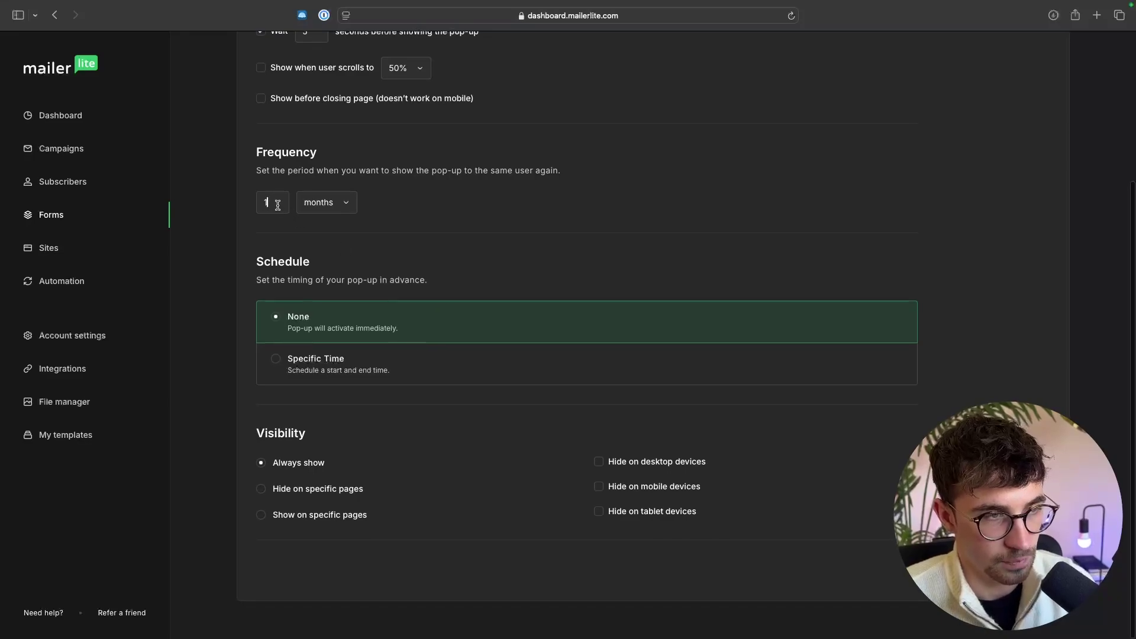
left_click(322, 204)
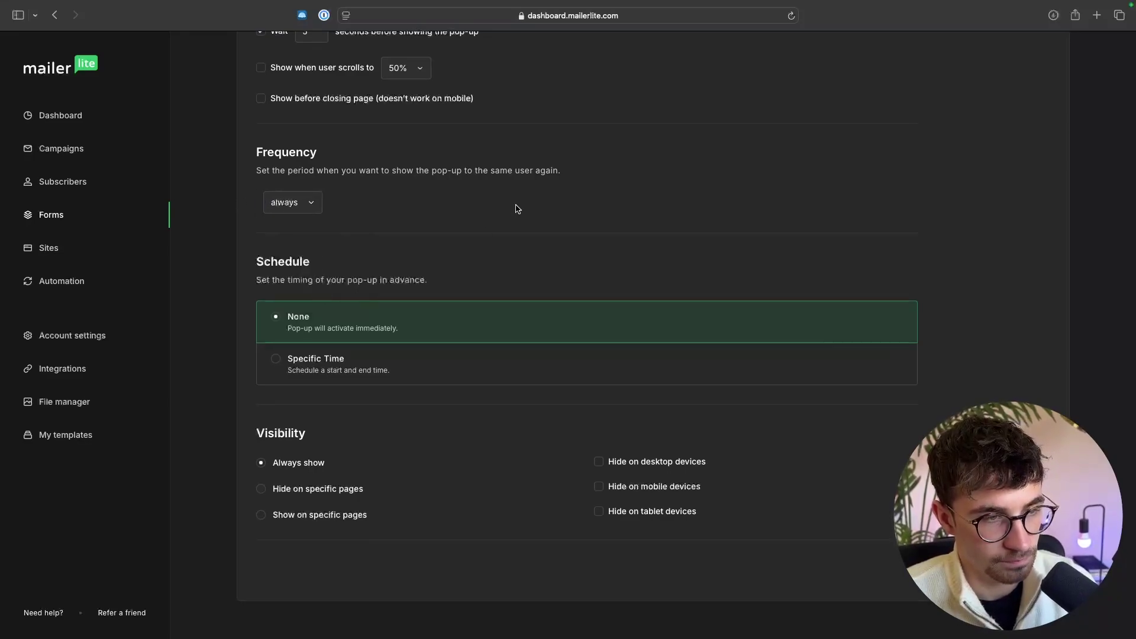
left_click_drag(288, 322, 331, 323)
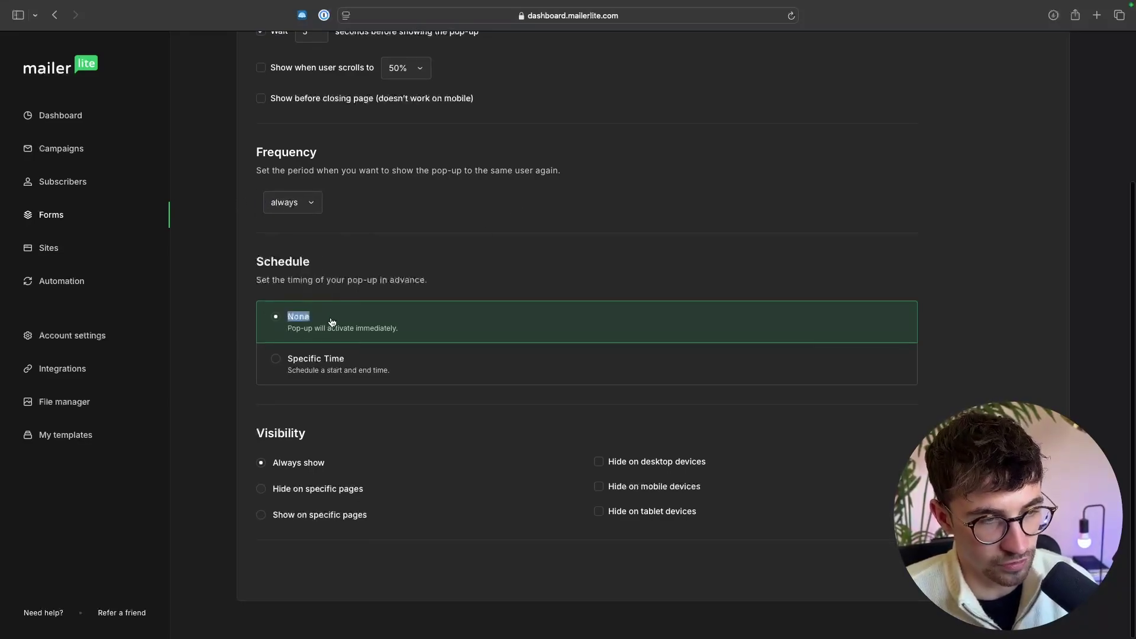
left_click(339, 323)
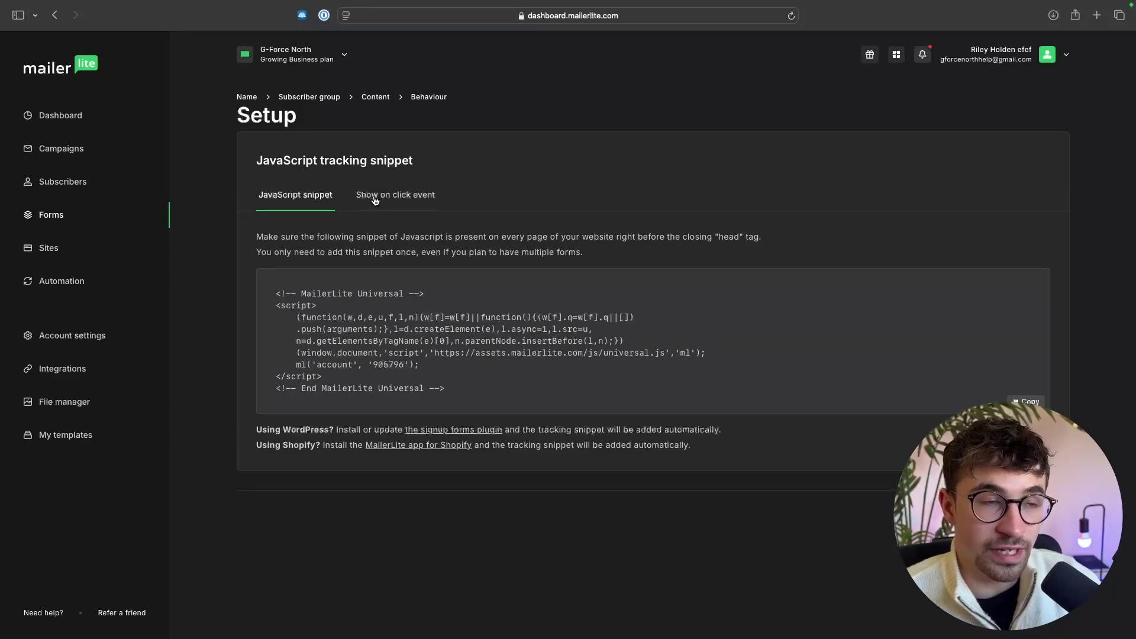
Step: Copy the pop-up's show-on-click button code and paste it into a new HTML widget in the empty container on the Elementor page
left_click(373, 202)
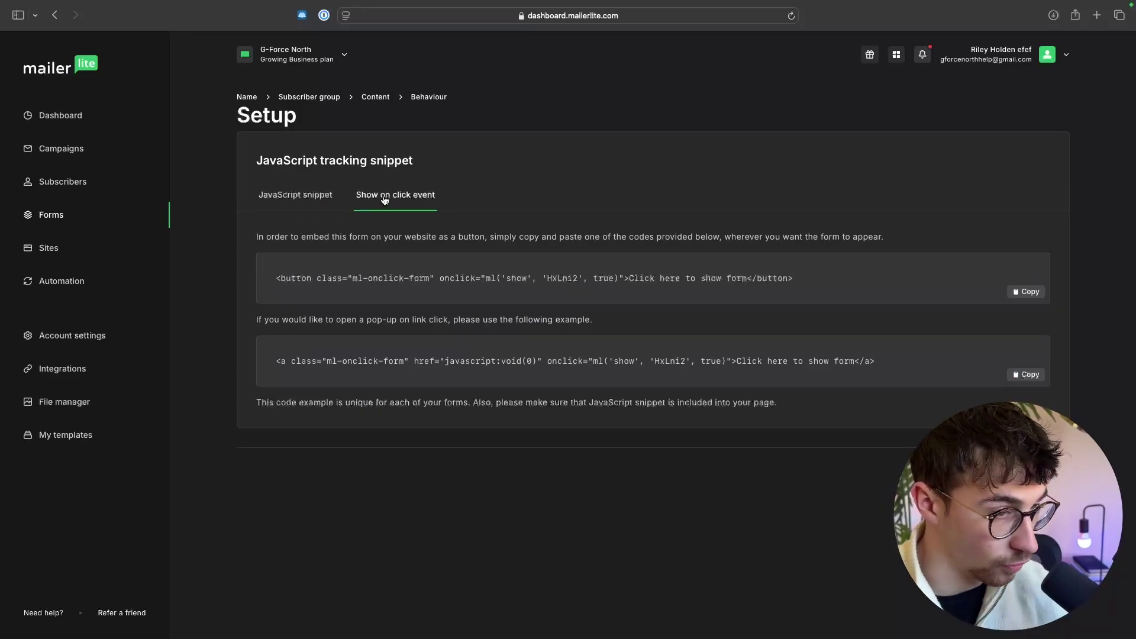
left_click(1028, 293)
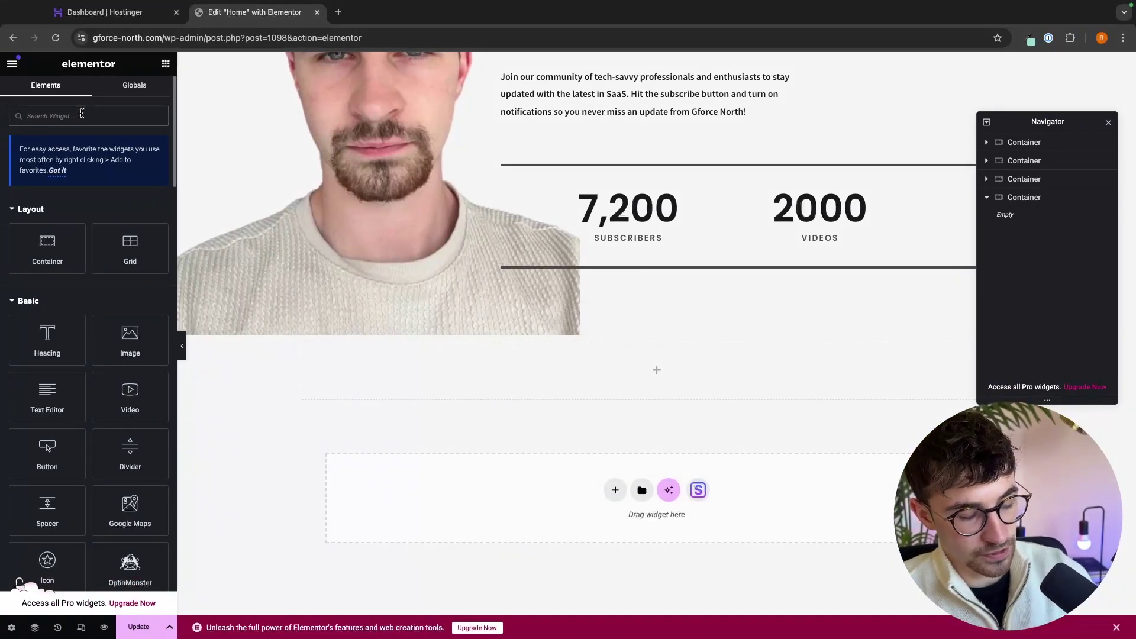
left_click(81, 115)
type("html")
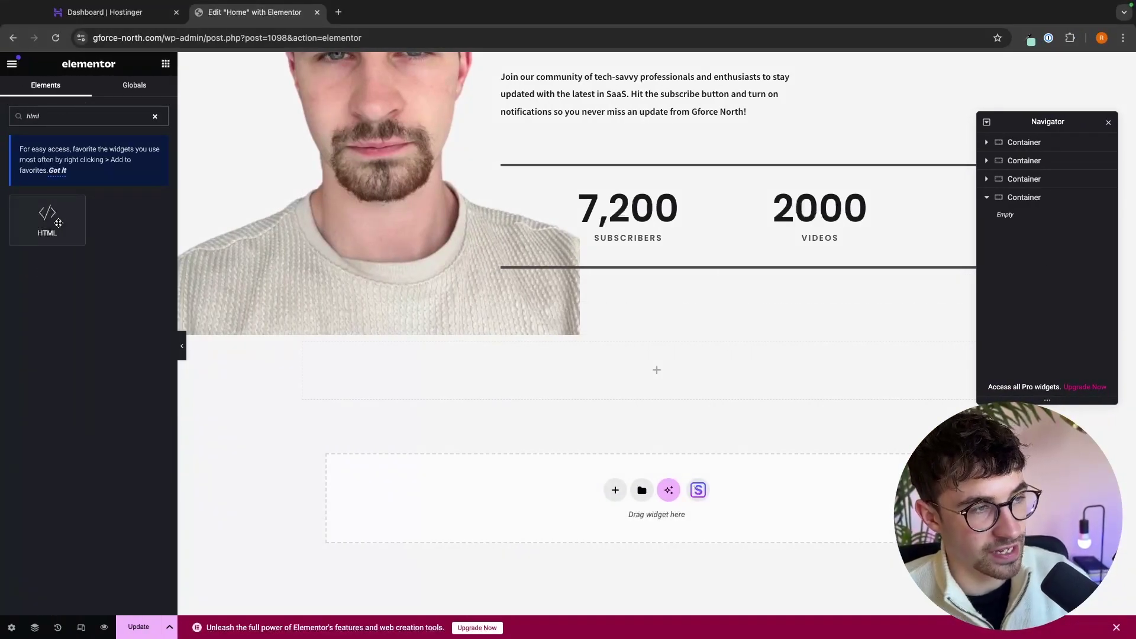
left_click_drag(58, 222, 527, 373)
key("ctrl+v")
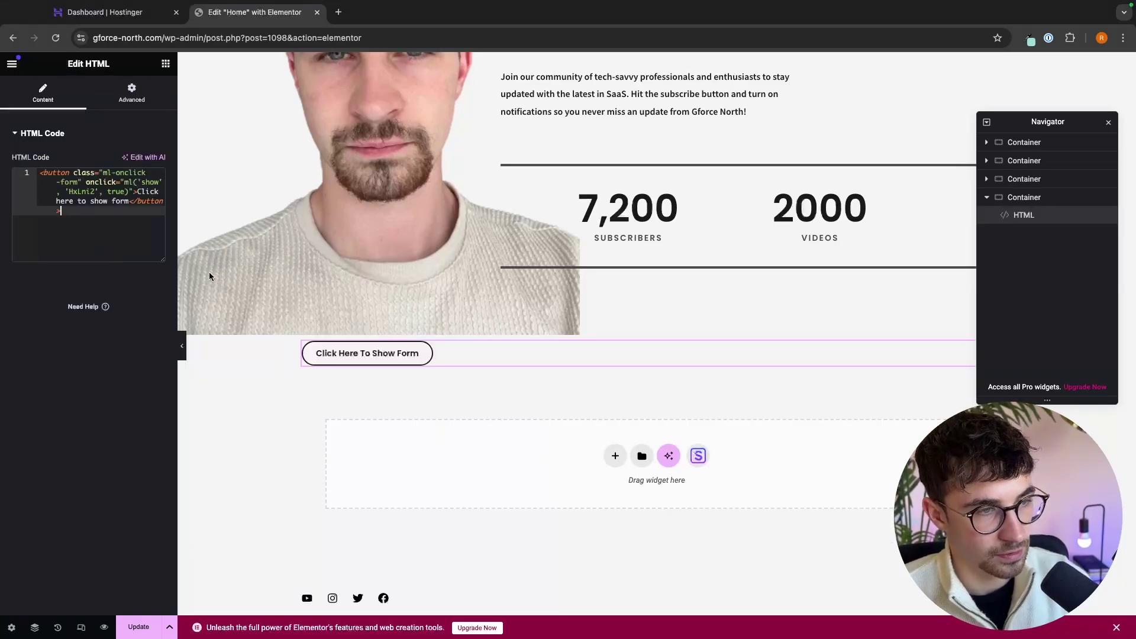